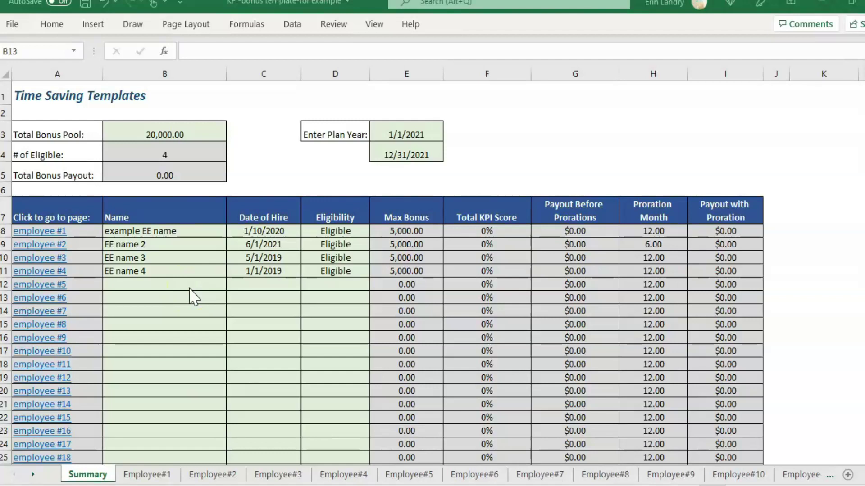
- Add 'EE name 5' in B12 by filling the name above down and editing it
click(162, 294)
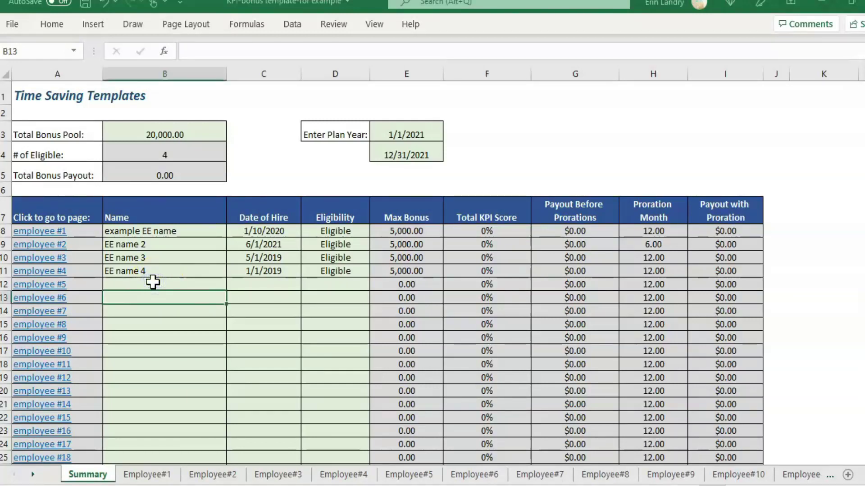
click(166, 282)
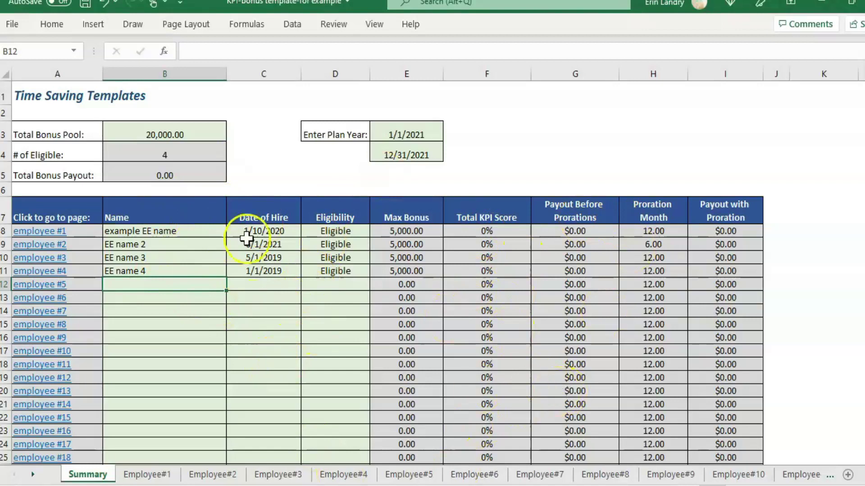
click(160, 231)
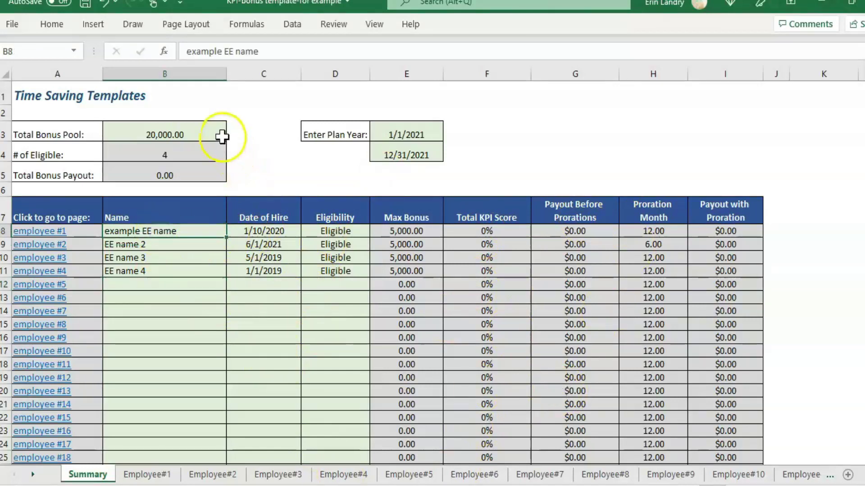
click(280, 134)
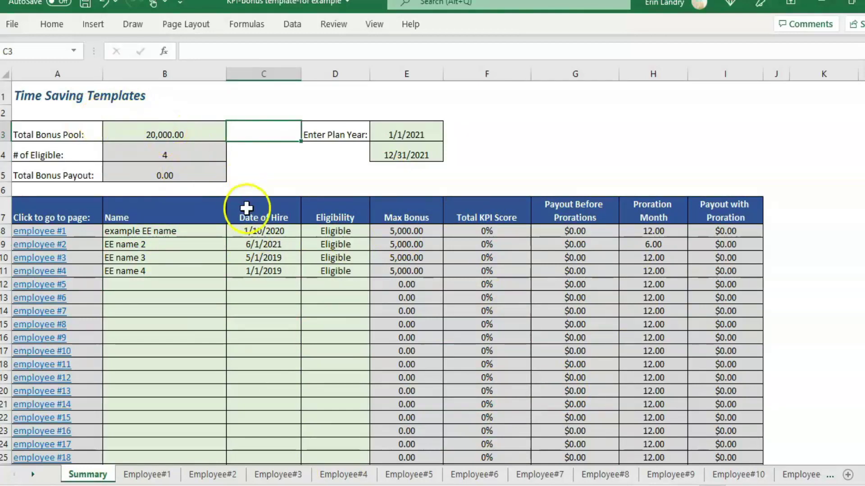
click(184, 283)
key(ctrl+d)
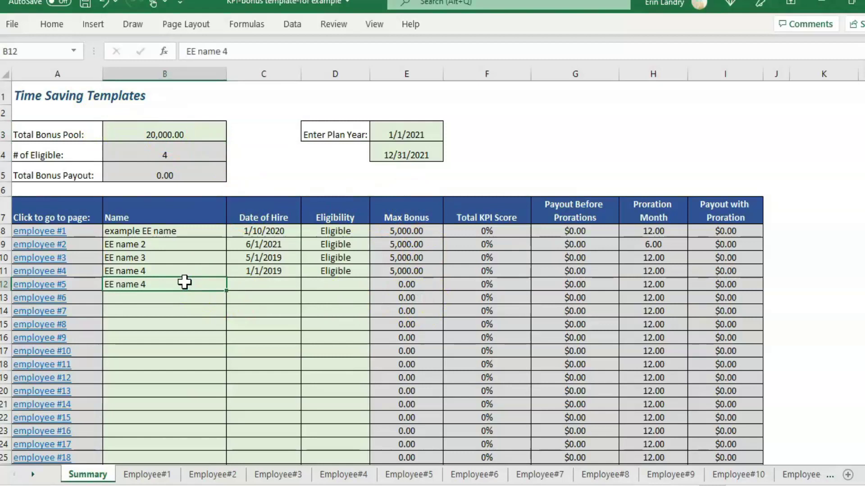
double_click(184, 282)
key(BackSpace)
text(5)
key(Return)
- Fill the Eligible status down into D12 for employee 5, then view the Employee#1 sheet
key(Up)
key(Right)
key(Right)
key(ctrl+d)
key(Left)
key(Up)
click(148, 473)
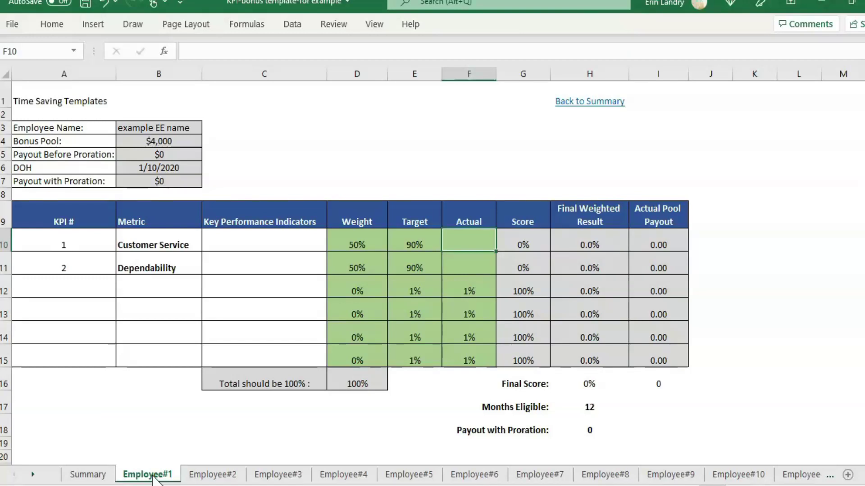
- Make row 10 taller and paste the Customer Service KPI description into C10
click(286, 243)
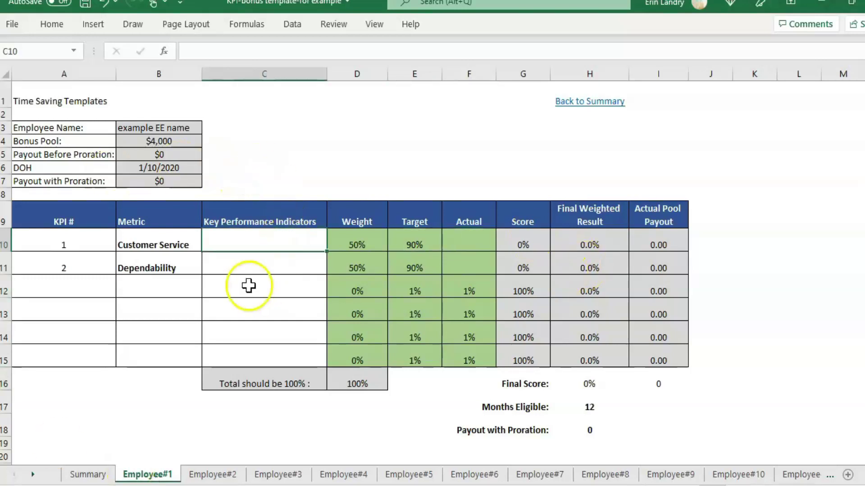
click(56, 243)
click(175, 248)
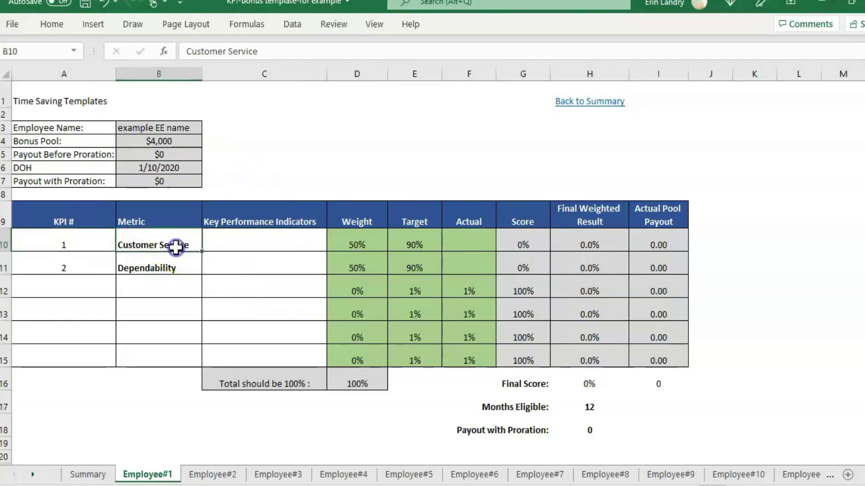
click(290, 235)
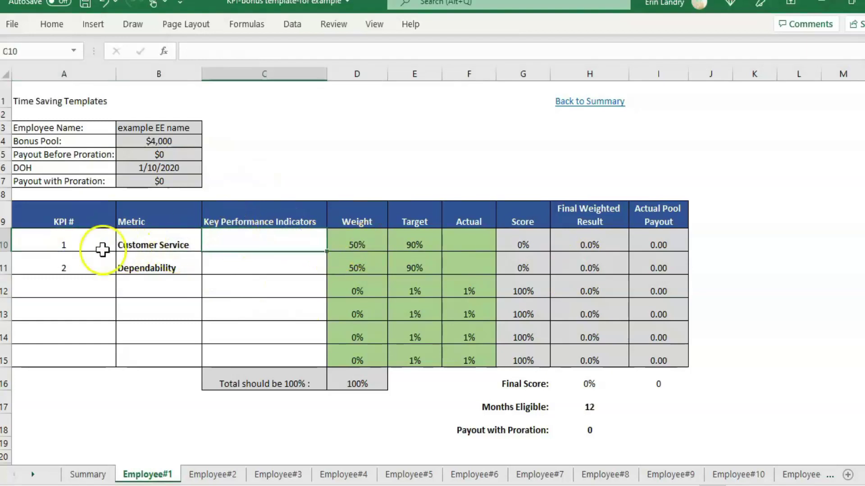
drag(11, 252, 11, 263)
click(165, 247)
click(299, 247)
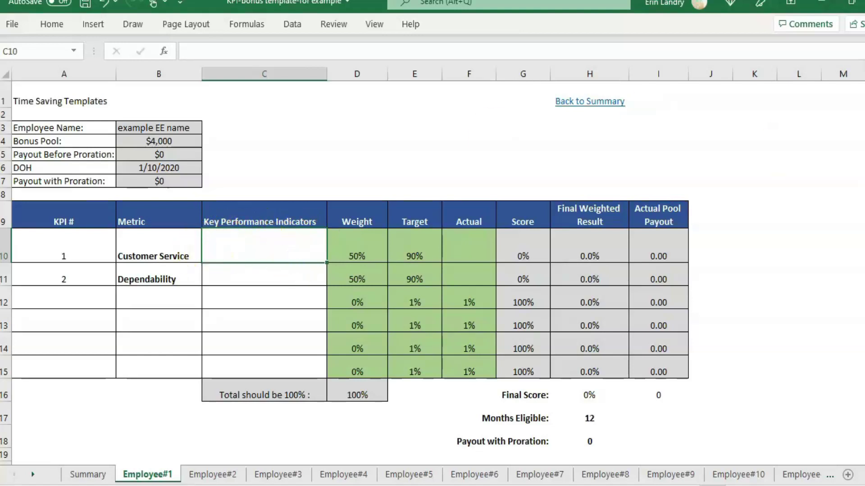
key(alt+Tab)
double_click(264, 238)
key(ctrl+v)
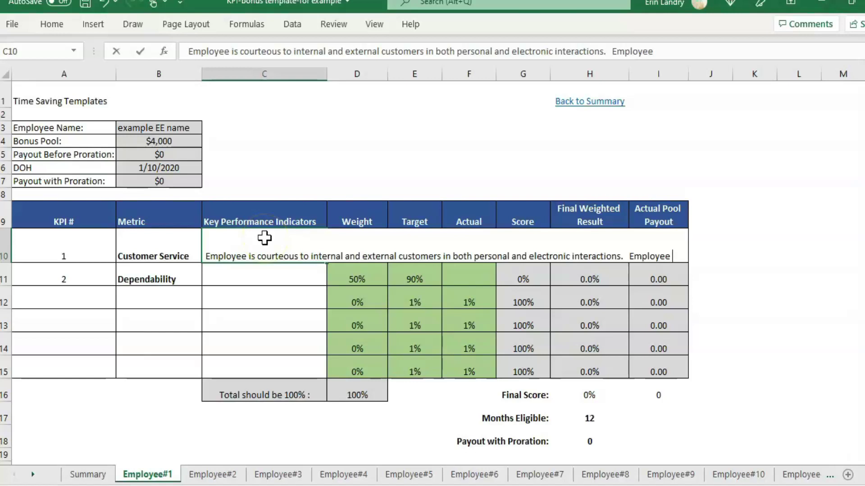
key(Return)
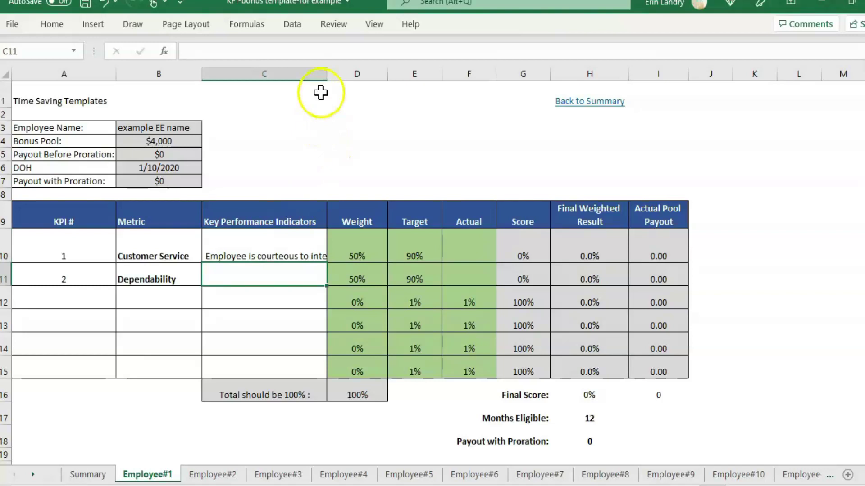
- Widen column C and bring up Format Cells for C10
drag(325, 70, 423, 86)
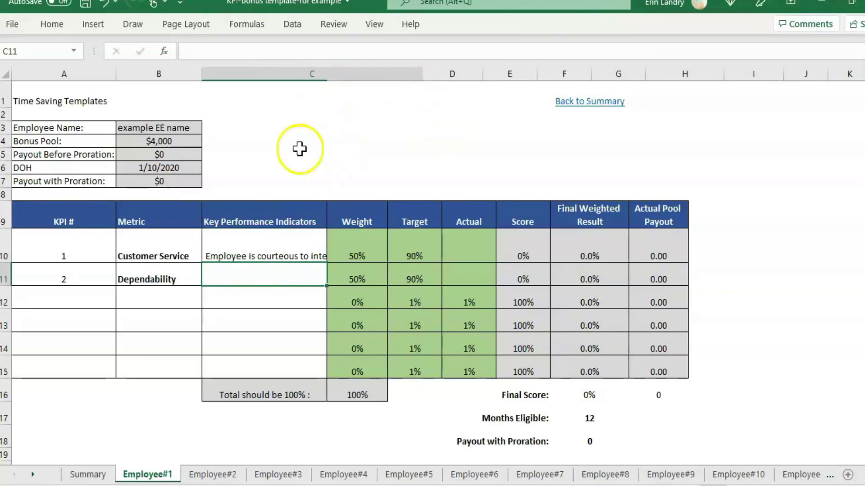
click(300, 149)
click(304, 252)
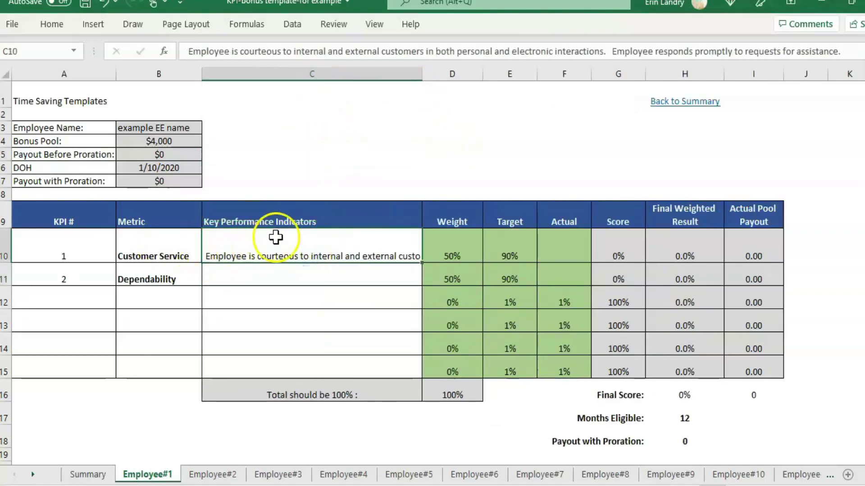
right_click(258, 246)
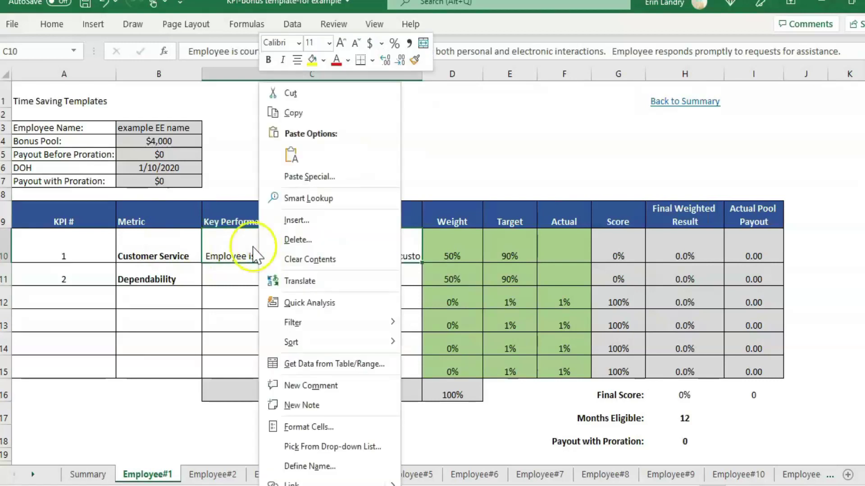
click(334, 428)
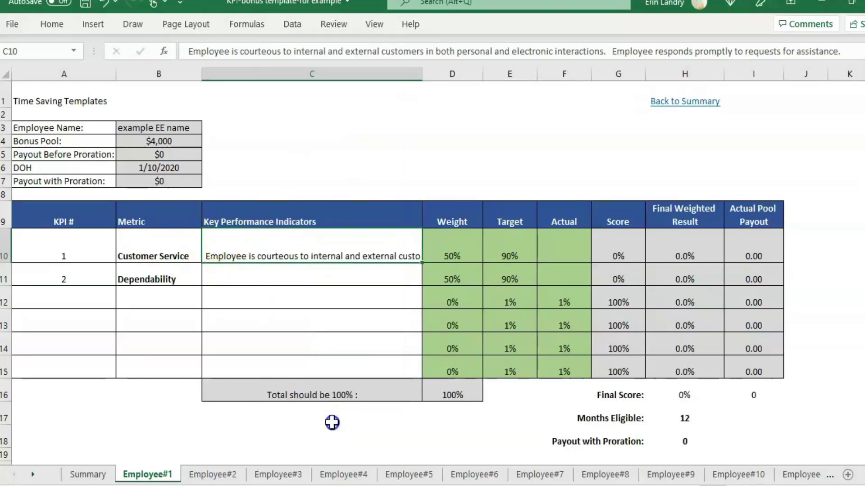
- Turn on Wrap text for C10 and raise row 10 to about 114 pixels high
click(115, 123)
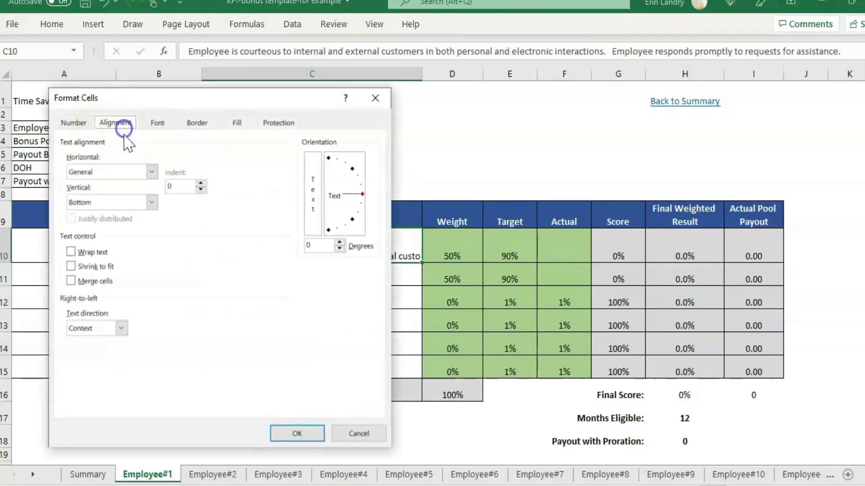
click(101, 251)
click(291, 439)
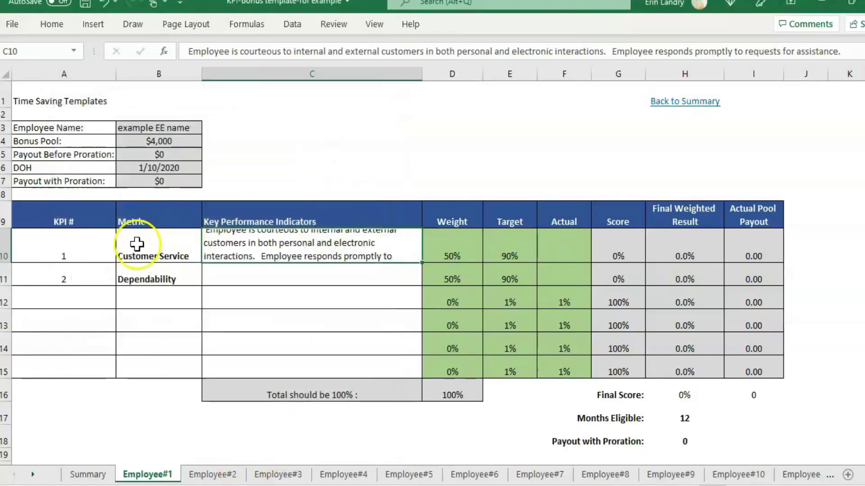
drag(10, 263, 11, 276)
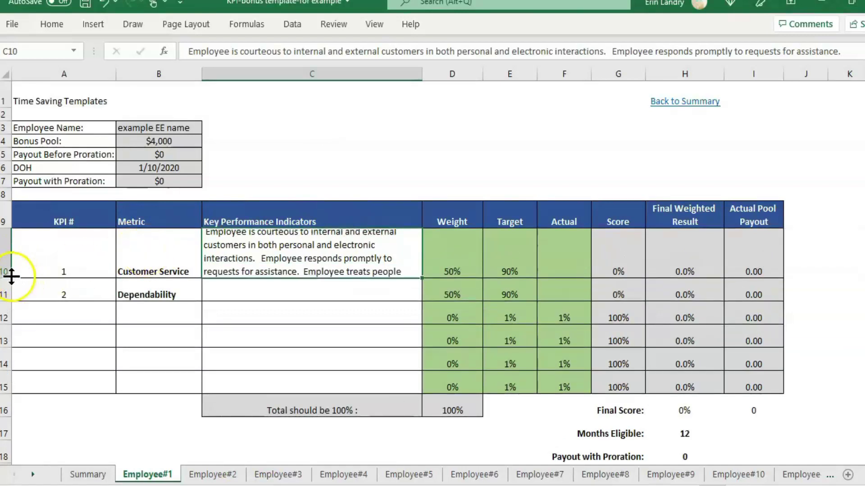
drag(11, 275, 8, 298)
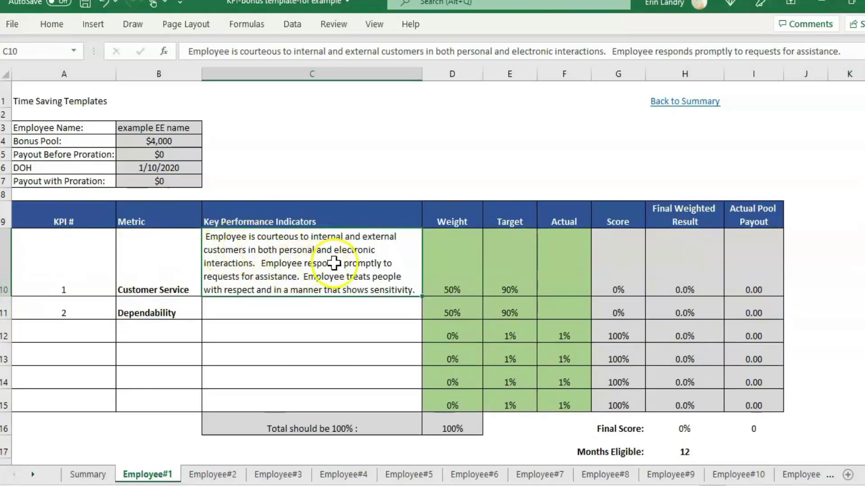
click(226, 309)
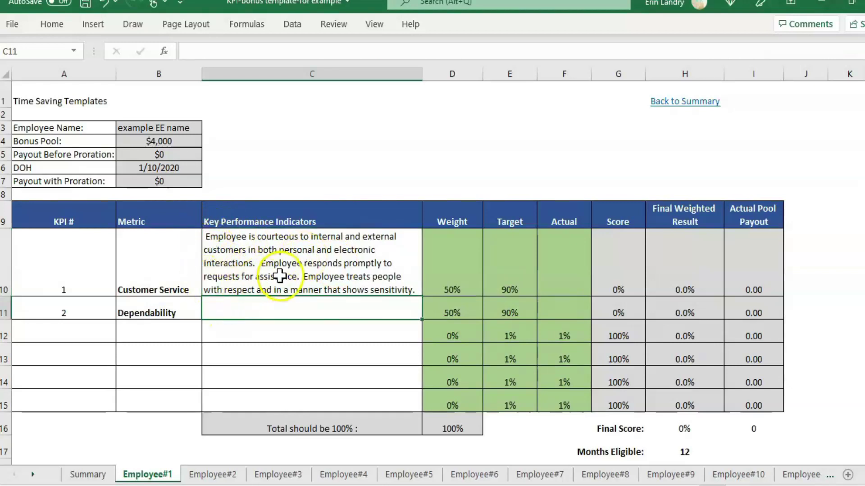
- Remove the extra spaces before point 2) in the C10 KPI text
click(209, 241)
double_click(209, 240)
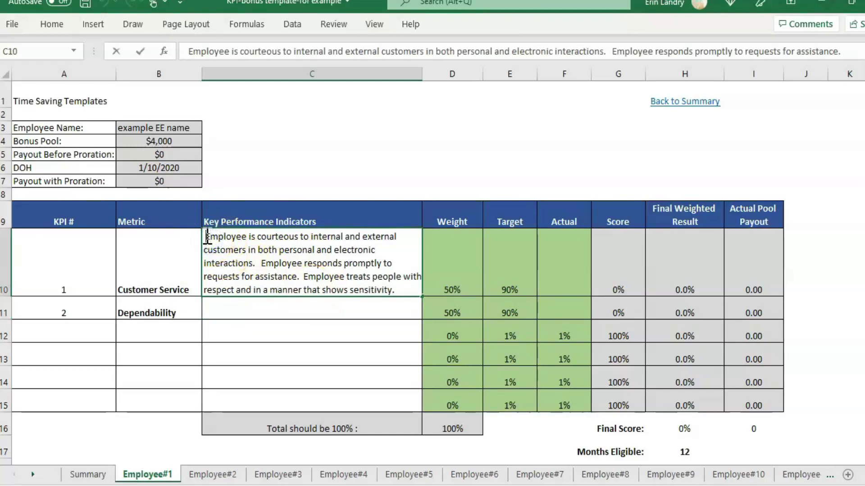
text(1))
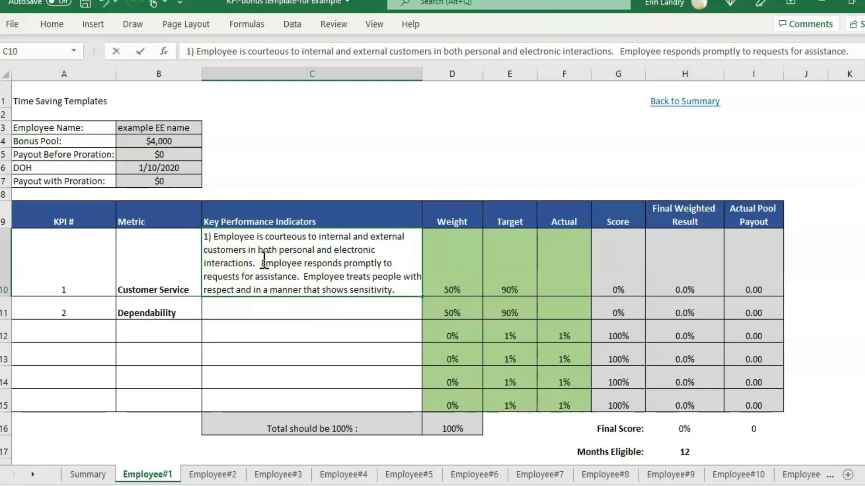
click(263, 263)
text(2))
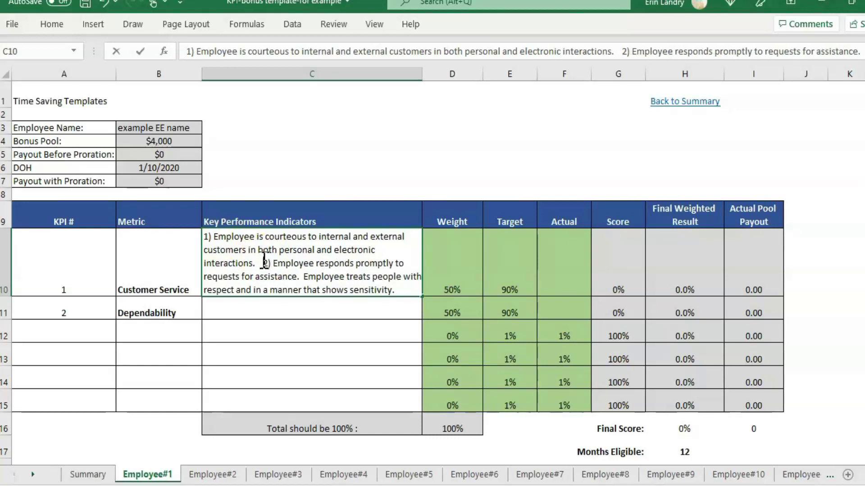
key(BackSpace)
key(BackSpace)
key(BackSpace)
key(BackSpace)
key(BackSpace)
key(BackSpace)
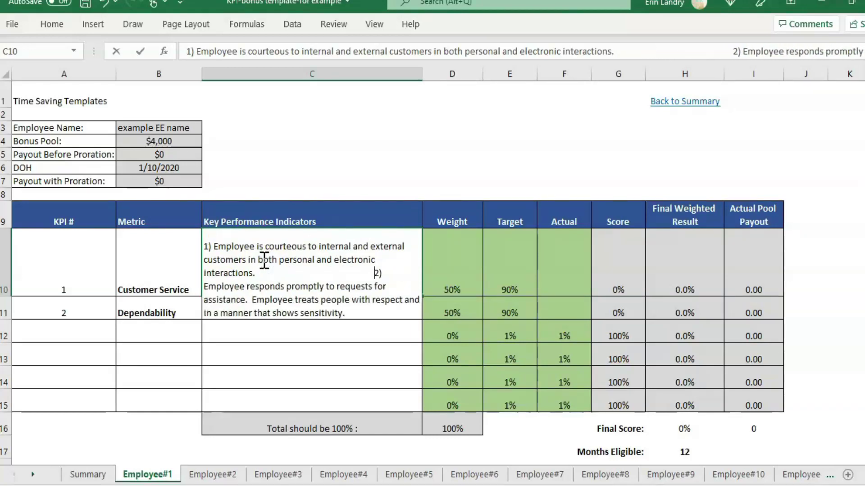
key(BackSpace)
key(BackSpace)
key(BackSpace)
key(Return)
click(263, 259)
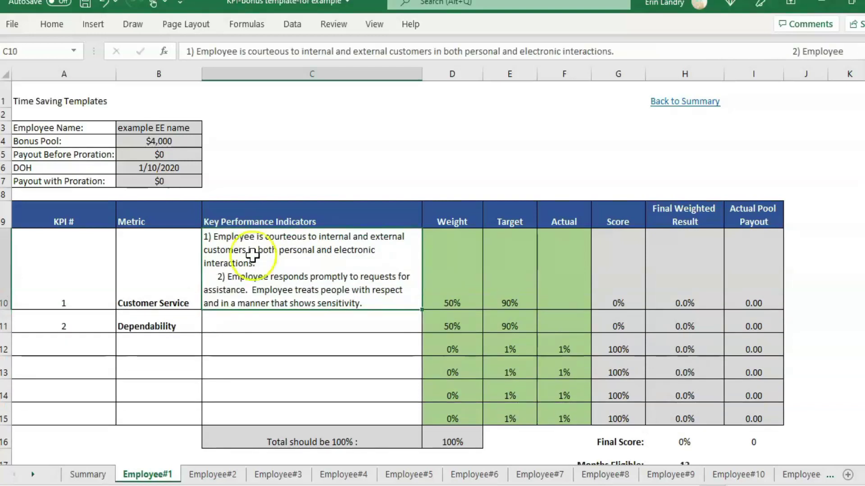
double_click(215, 280)
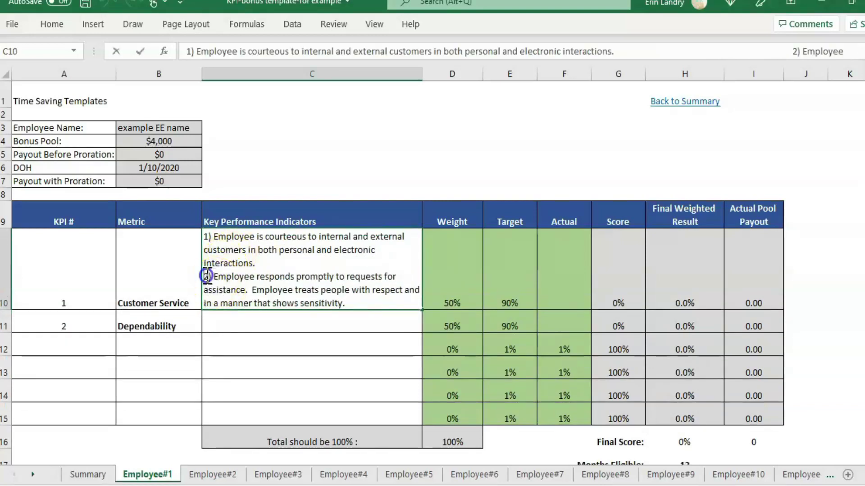
click(207, 277)
key(BackSpace)
key(BackSpace)
key(Return)
- Trim spaces and insert line breaks before points 2) and 3) in C10
click(211, 276)
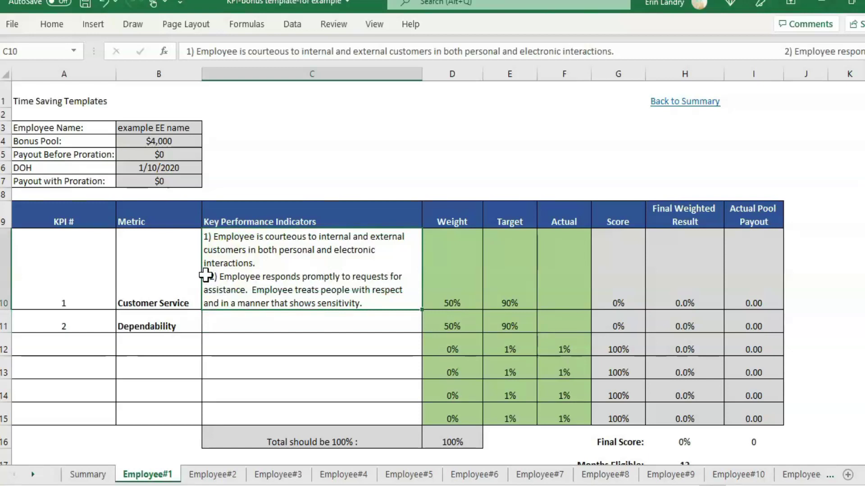
double_click(252, 290)
text(3))
key(Delete)
key(Up)
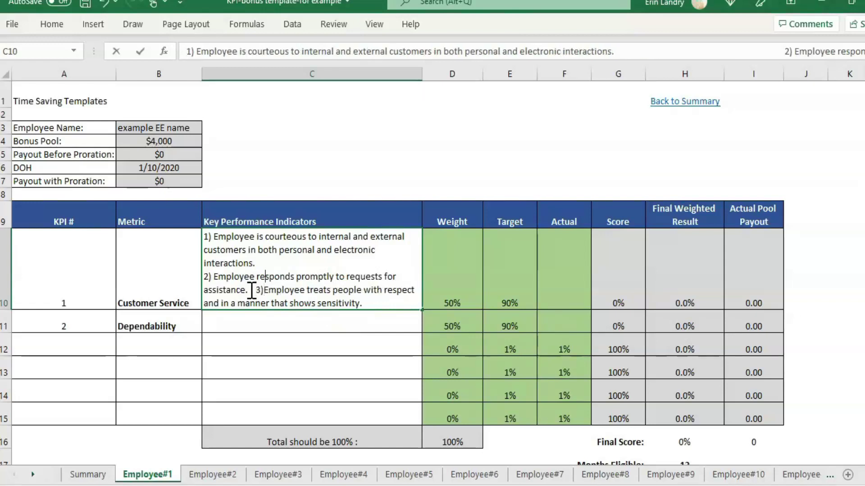
key(Delete)
key(Delete)
key(Delete)
key(Delete)
key(Delete)
key(Delete)
key(Delete)
key(Delete)
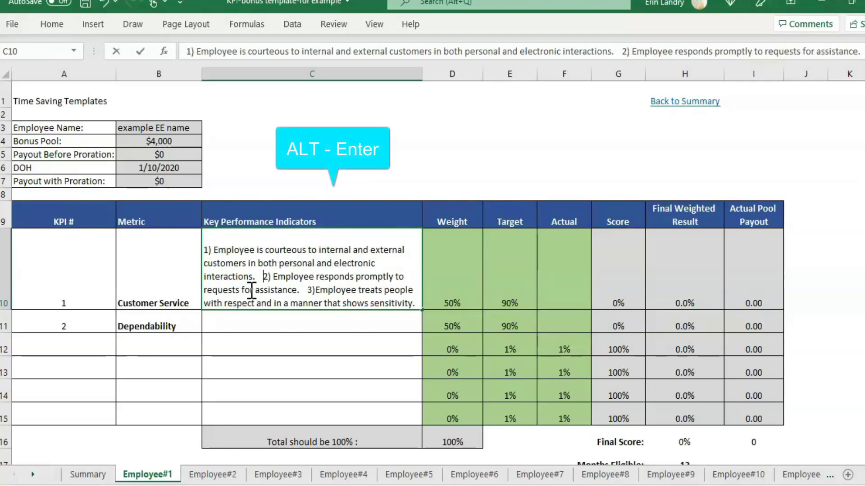
key(alt)
key(alt+Return)
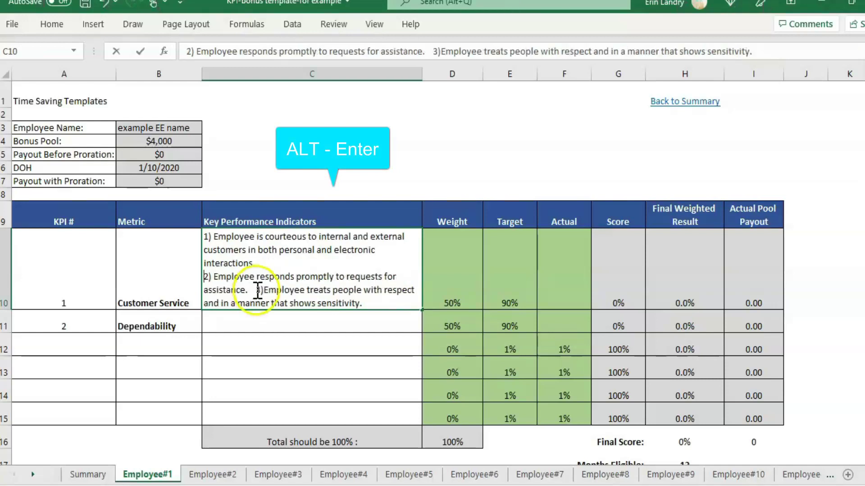
key(alt+Return)
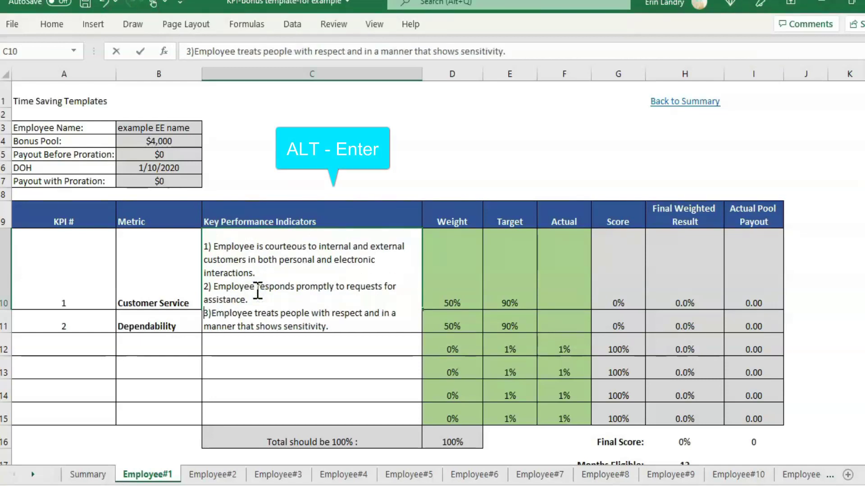
drag(334, 365, 326, 359)
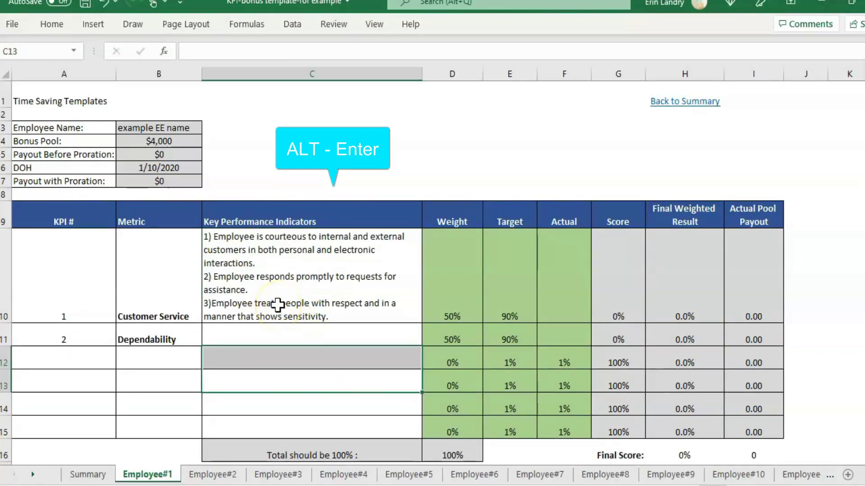
- Check the KPI cells, then return to the Summary sheet
key(Up)
key(Up)
key(Up)
key(Up)
key(Down)
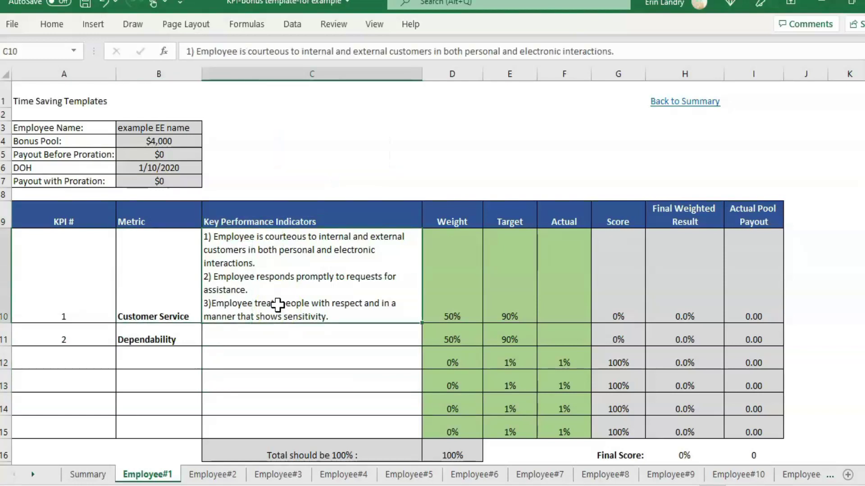
key(Left)
key(Right)
key(Down)
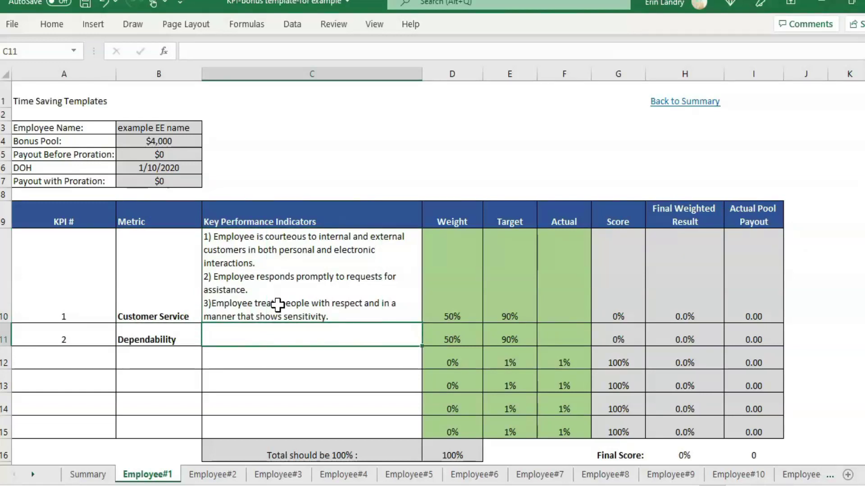
key(ctrl+Page_Up)
- Copy the five bonus headers, Max Bonus through Payout with Proration, on Summary
click(377, 208)
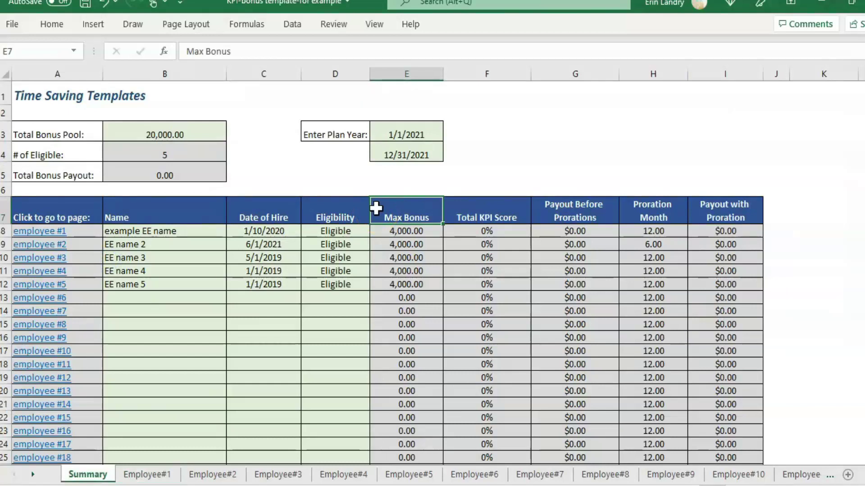
key(shift+Right)
key(shift+Right)
key(shift+Right)
key(shift+Right)
key(Left)
key(Left)
click(375, 209)
key(shift+Right)
key(shift+Right)
key(shift+Right)
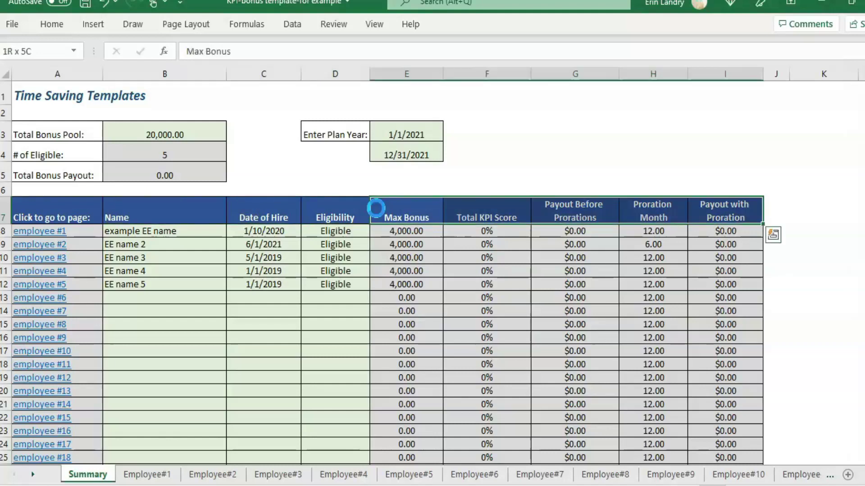
key(ctrl+c)
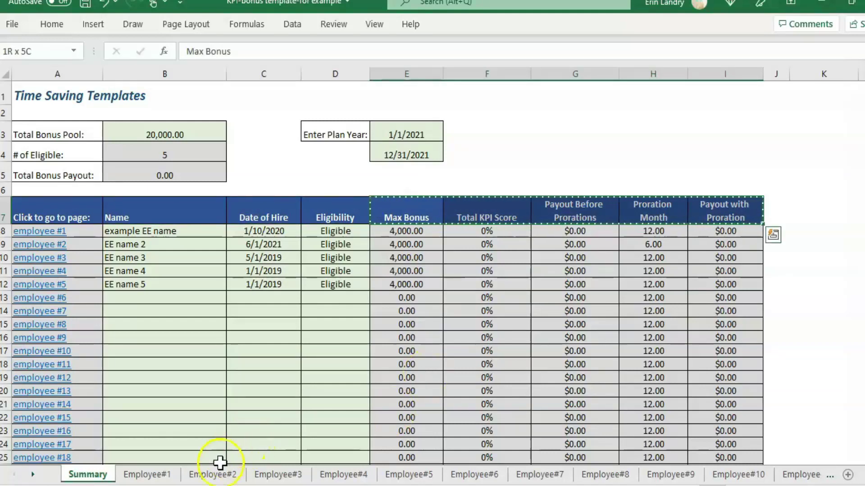
- Enter 85 as the Customer Service actual on Employee#1, then go back to Summary
click(171, 475)
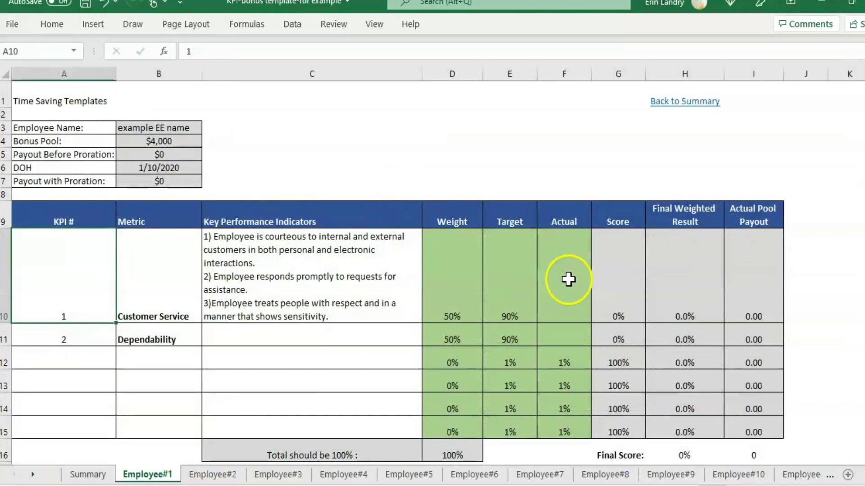
click(568, 280)
text(85)
key(Return)
key(ctrl+Page_Up)
- Paste the bonus headers at K7 and label that block 2021
drag(397, 217, 706, 196)
key(ctrl+v)
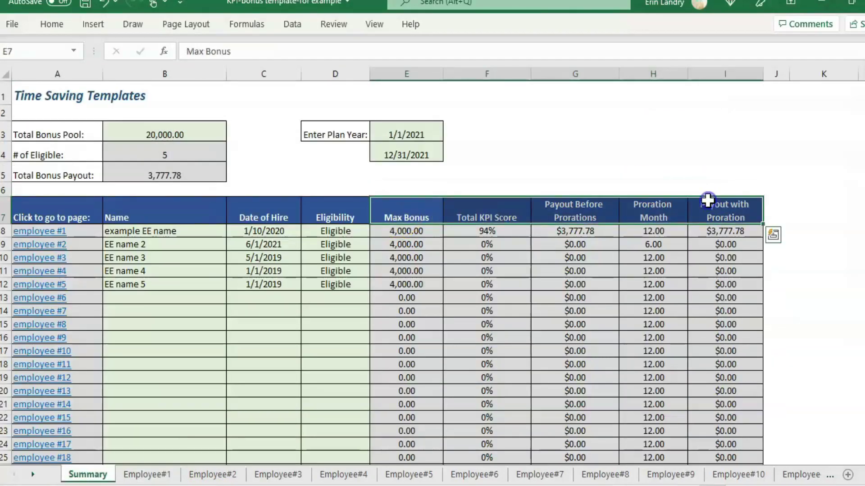
key(ctrl+c)
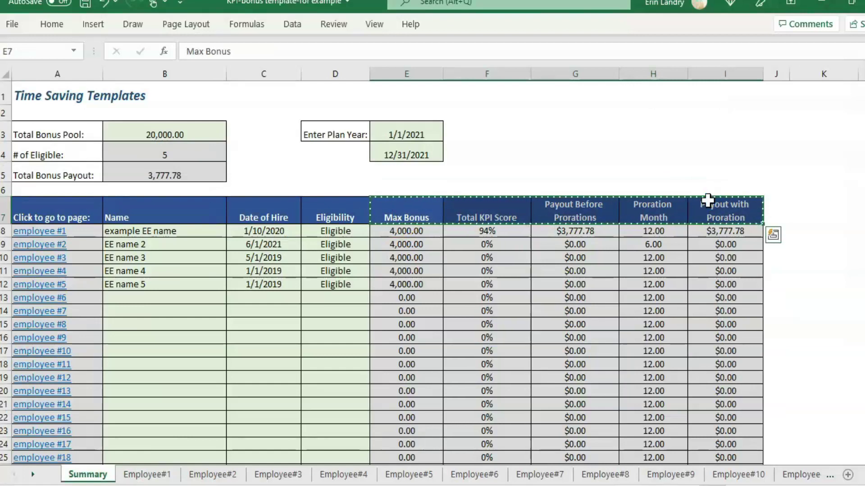
key(Right)
key(Right)
key(Right)
key(Right)
key(Right)
key(Right)
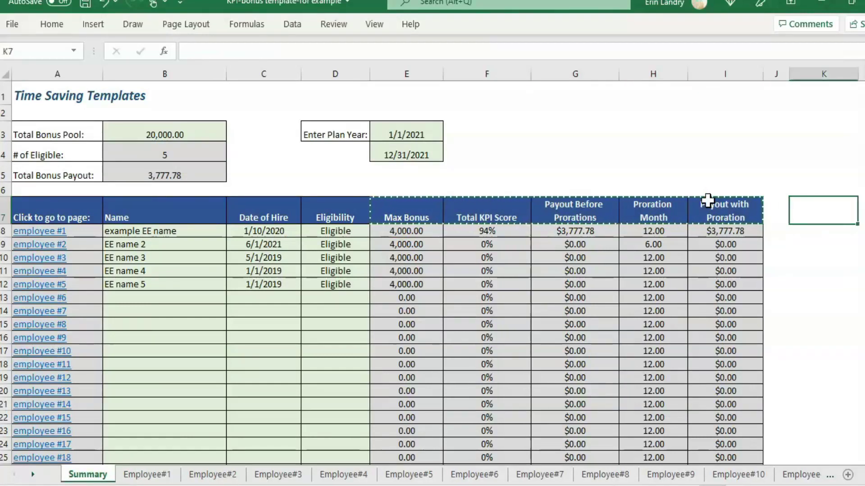
key(Right)
key(Right)
key(Left)
key(Left)
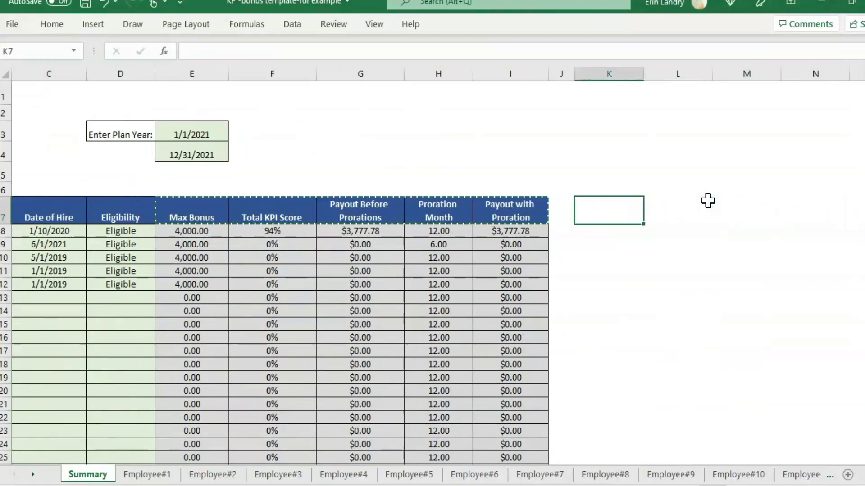
key(ctrl+v)
key(Right)
key(Left)
key(Up)
key(Up)
text(202)
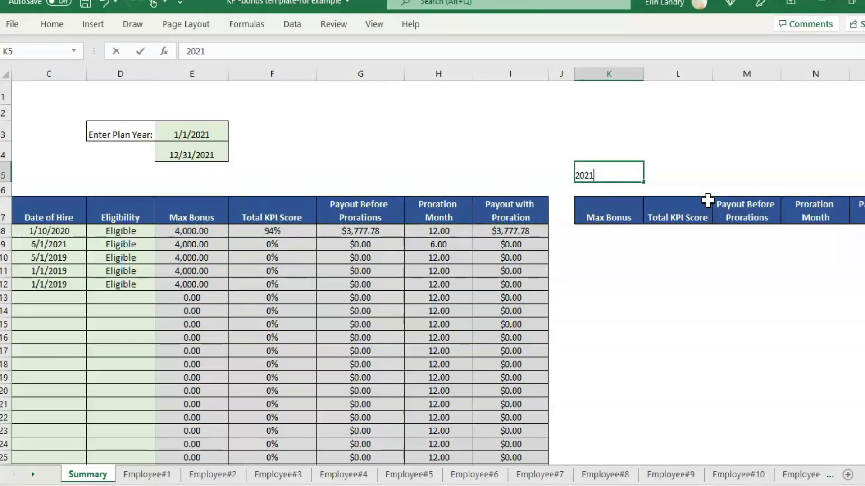
key(Return)
mouse_move(612, 73)
mouse_down()
mouse_move(602, 96)
mouse_move(508, 99)
mouse_up()
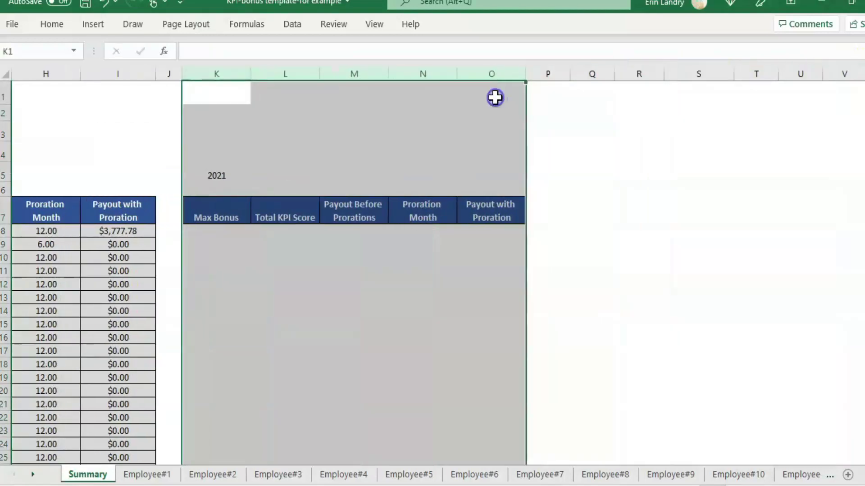
- Copy the 2021 block to column Q and label it 2020
key(ctrl+c)
key(ctrl+v)
key(Down)
key(Down)
key(Down)
key(Down)
text(2022)
key(Return)
key(Right)
key(Right)
key(Right)
key(Left)
key(Left)
key(Left)
key(Up)
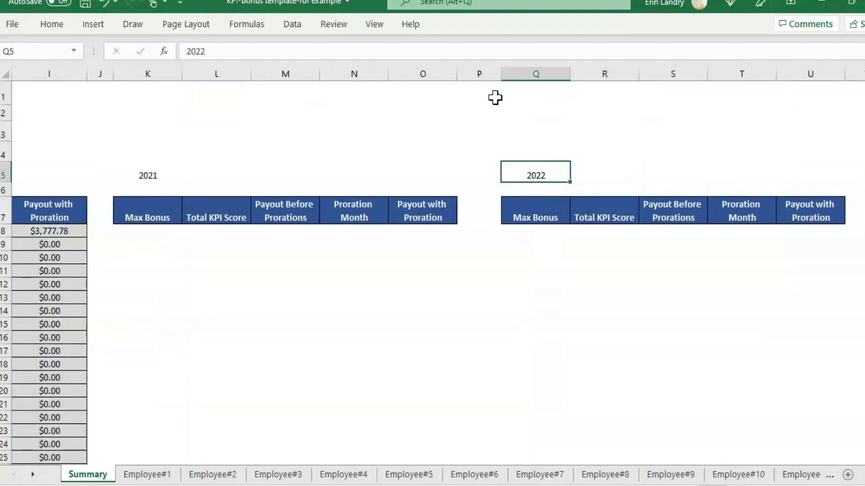
text(2020)
key(Return)
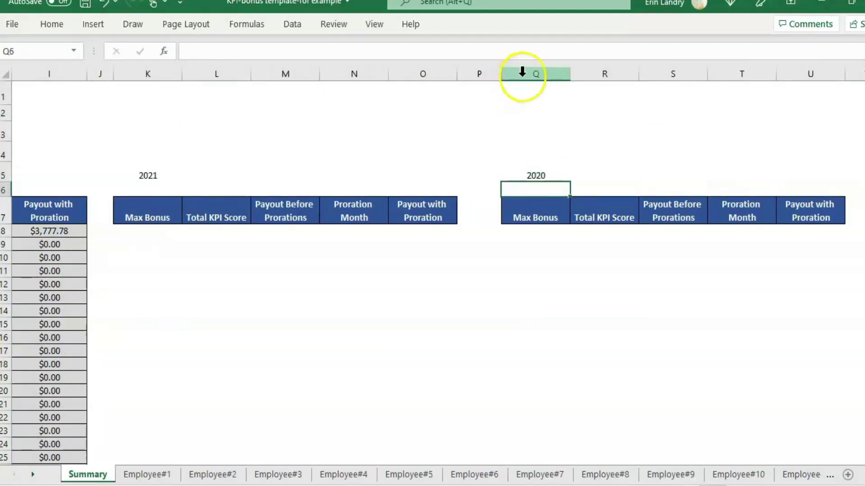
- Copy the 2020 block to column W, label it 2019, and narrow the gap column before it
drag(518, 74, 803, 90)
key(ctrl+c)
key(Right)
key(Right)
key(Right)
key(Right)
key(Right)
key(Right)
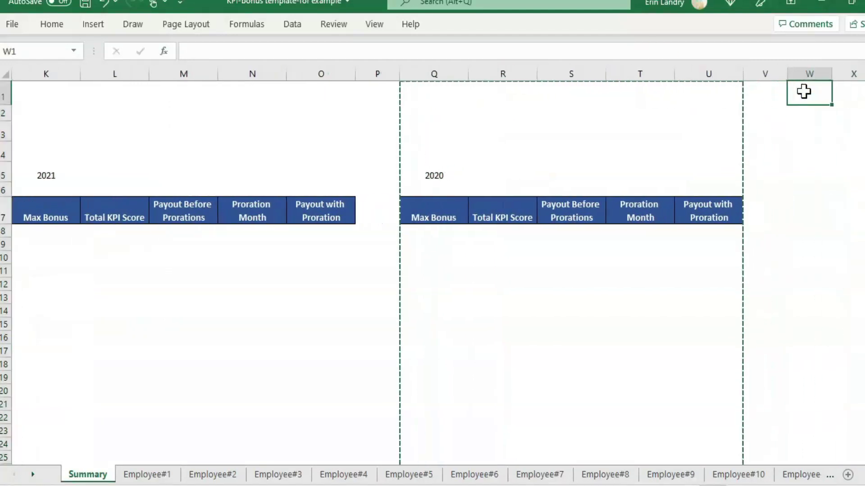
key(ctrl+v)
key(Right)
key(Right)
key(Right)
click(477, 175)
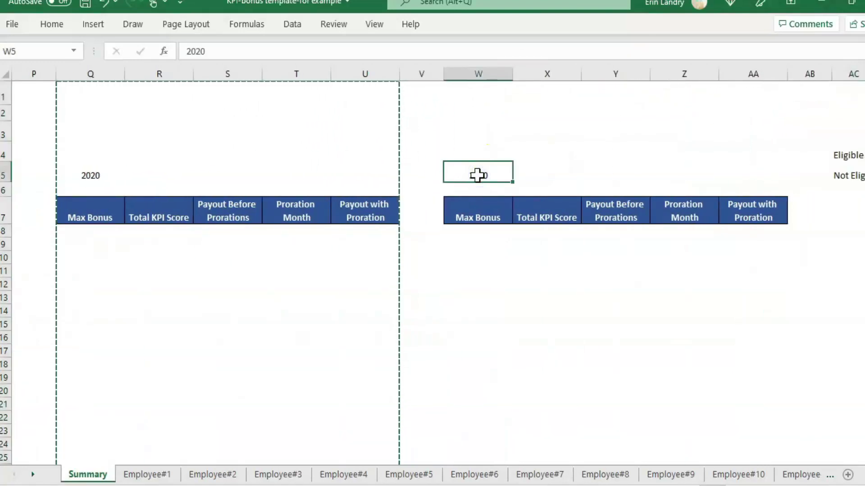
text(2019)
key(Return)
click(286, 156)
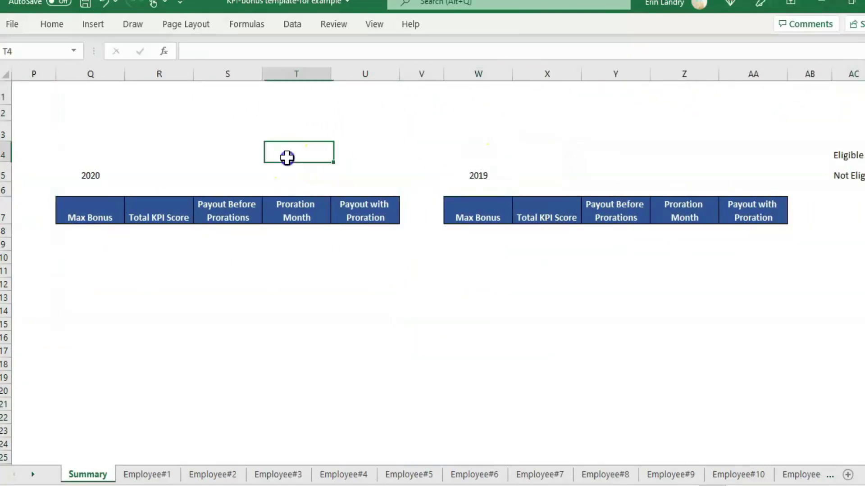
key(Left)
key(Left)
drag(445, 73, 414, 73)
- Narrow the gap columns before the 2020 and 2021 blocks
click(30, 114)
key(Left)
key(Left)
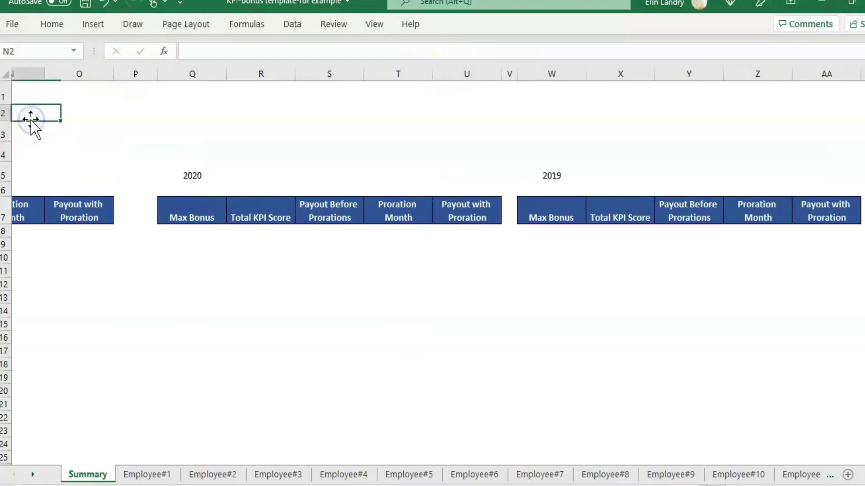
key(Left)
key(Left)
key(Left)
key(Left)
drag(426, 74, 402, 74)
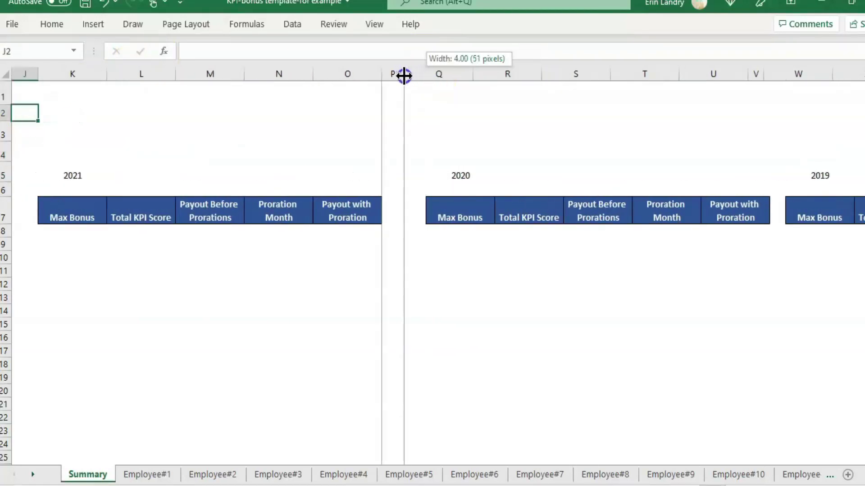
click(234, 109)
key(Left)
key(Left)
key(Left)
key(Left)
key(Left)
drag(184, 68, 171, 71)
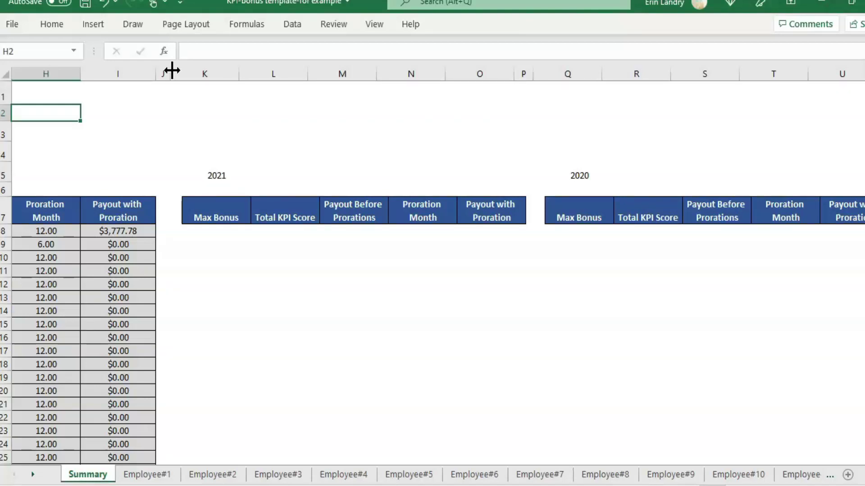
- Move along the Summary rows to review the narrowed gaps and yearly blocks
key(Right)
key(Right)
key(Right)
key(Right)
key(Right)
key(Right)
key(Right)
key(Right)
key(Right)
key(Right)
key(Right)
key(Right)
key(Right)
key(Right)
key(Left)
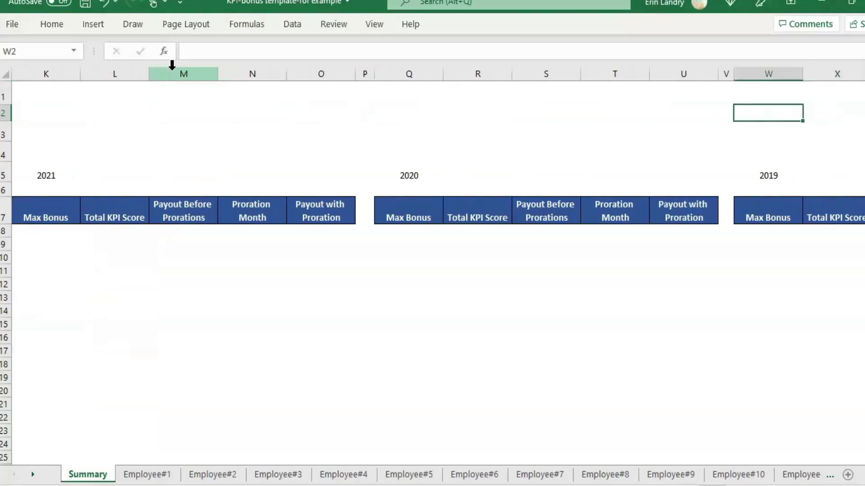
key(Left)
key(Left)
key(Left)
key(Home)
key(Down)
key(Down)
key(Right)
key(Right)
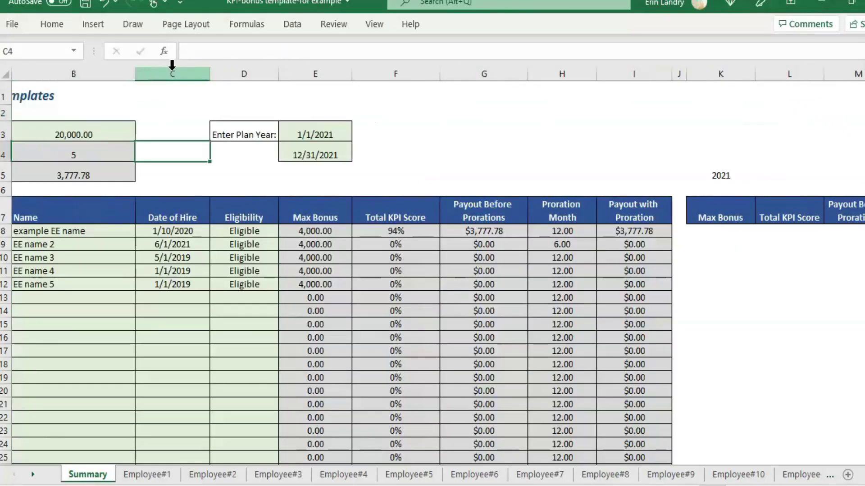
key(Right)
key(Right)
key(Right)
key(Right)
key(Right)
key(Right)
key(Left)
key(Left)
key(Left)
key(Down)
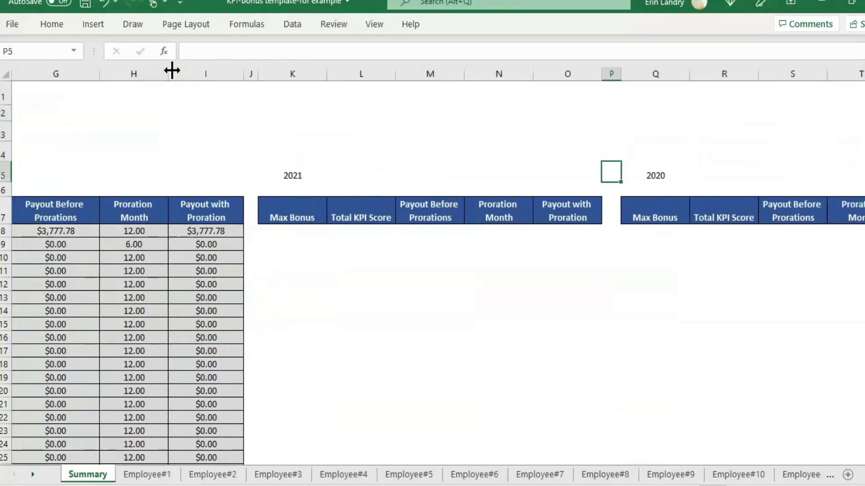
key(Down)
key(Down)
key(Down)
key(Left)
- Enter 2000 in O8 and fill it down to O20
key(Up)
key(Down)
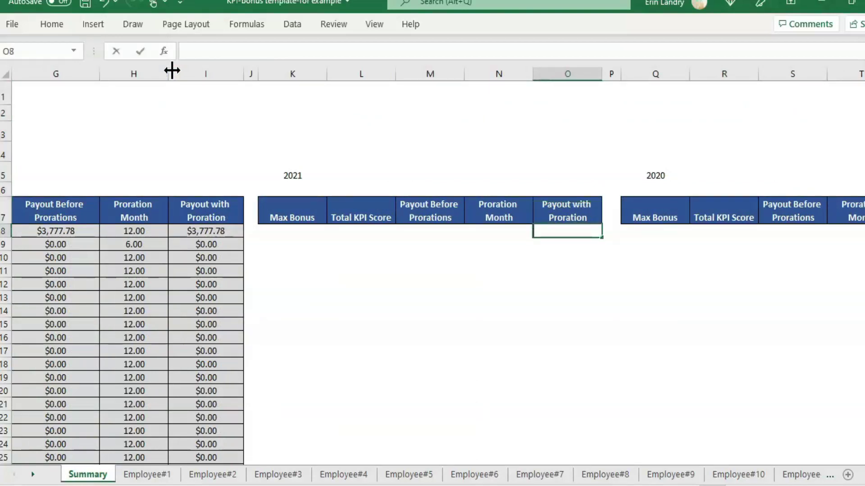
text(2000)
key(Return)
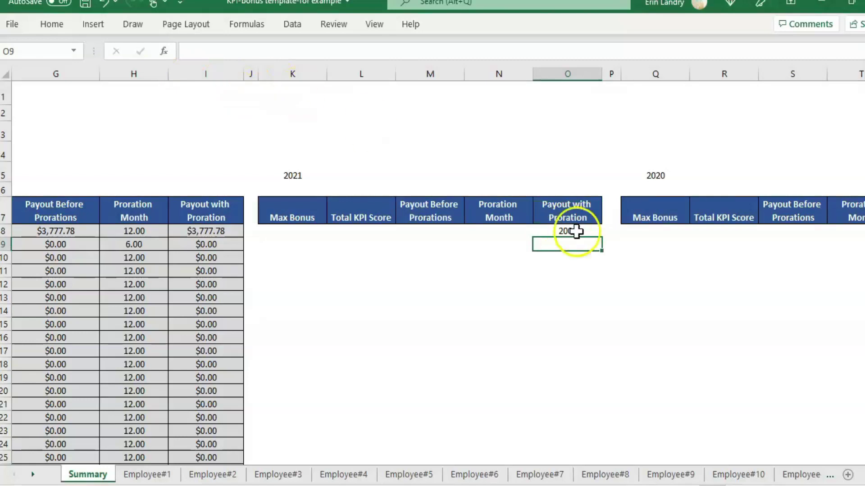
click(575, 232)
drag(602, 237, 601, 397)
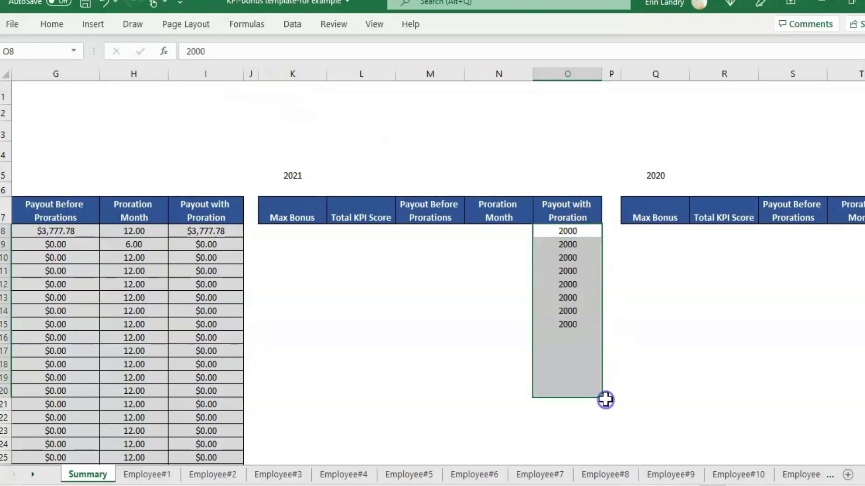
- Enter 1000 in U8 and fill it down to U19
click(716, 204)
key(Right)
key(Right)
key(Right)
key(Right)
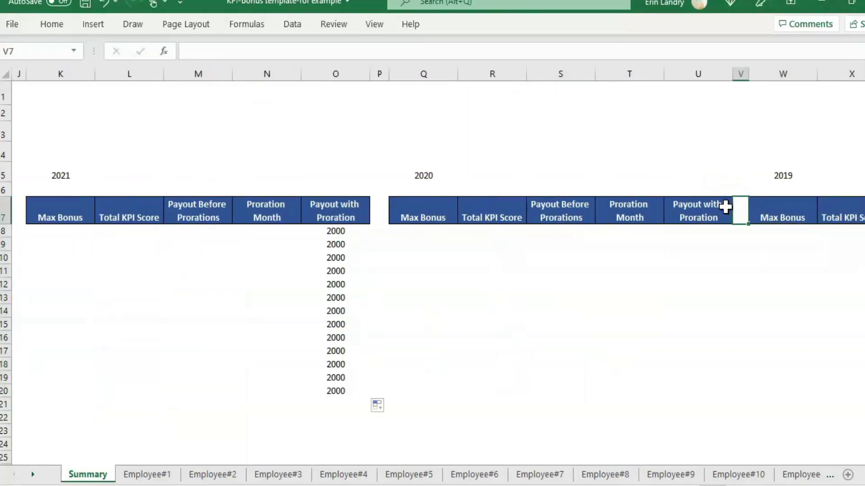
key(Left)
key(Down)
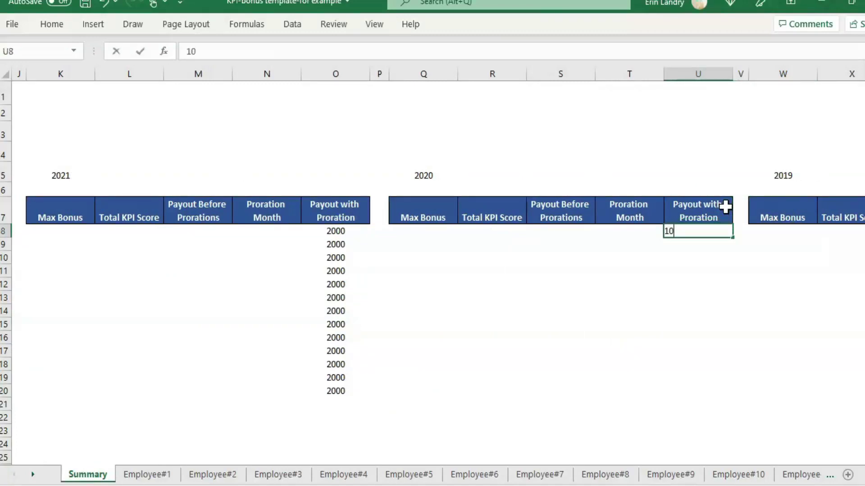
text(00)
key(Return)
click(722, 230)
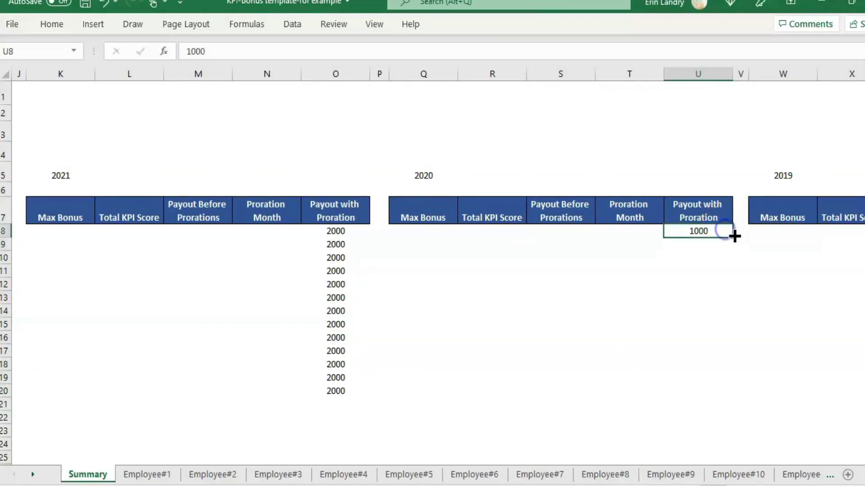
drag(734, 236, 733, 386)
click(156, 222)
key(Left)
key(Left)
key(Left)
key(Left)
key(Left)
key(Left)
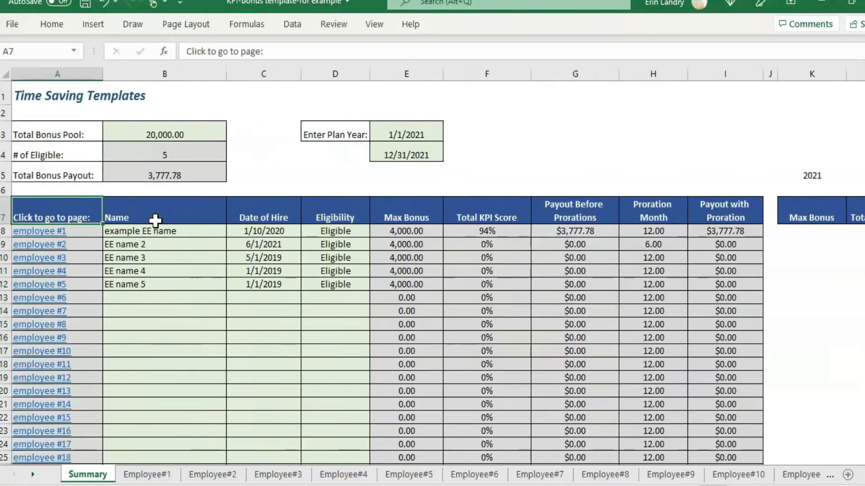
- Select the 2021 Max Bonus through Proration Month columns (K–N) for grouping
key(Right)
key(ctrl+Right)
key(ctrl+Right)
key(ctrl+Right)
key(ctrl+Right)
key(Right)
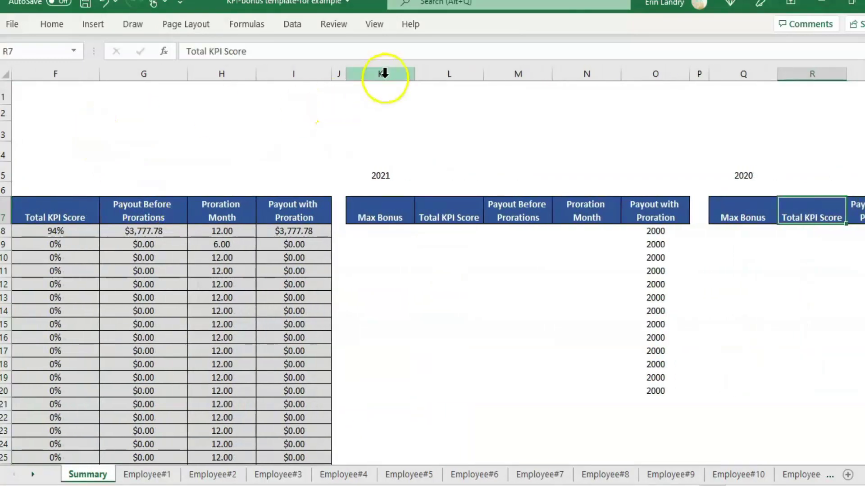
mouse_move(380, 74)
mouse_down()
mouse_move(647, 70)
mouse_move(576, 72)
mouse_move(602, 70)
mouse_up()
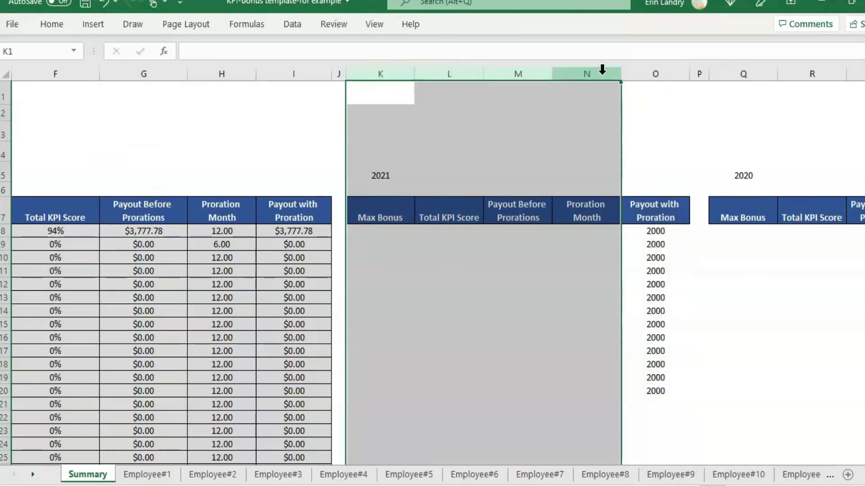
right_click(603, 74)
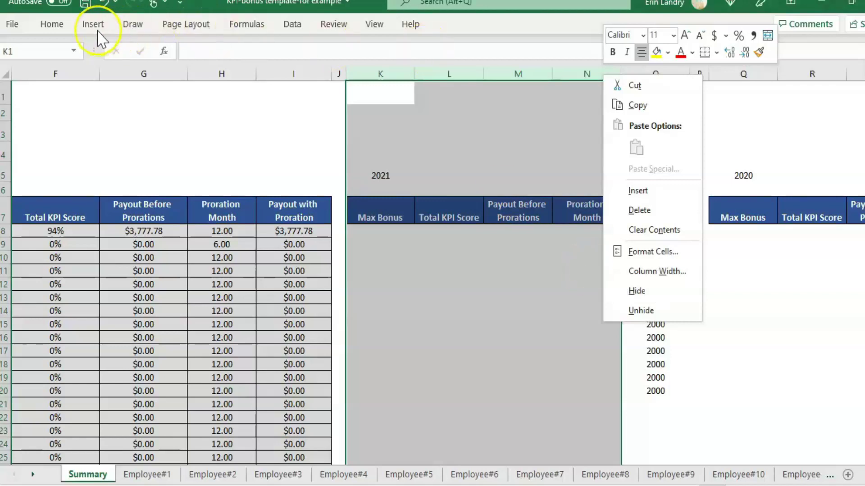
click(332, 27)
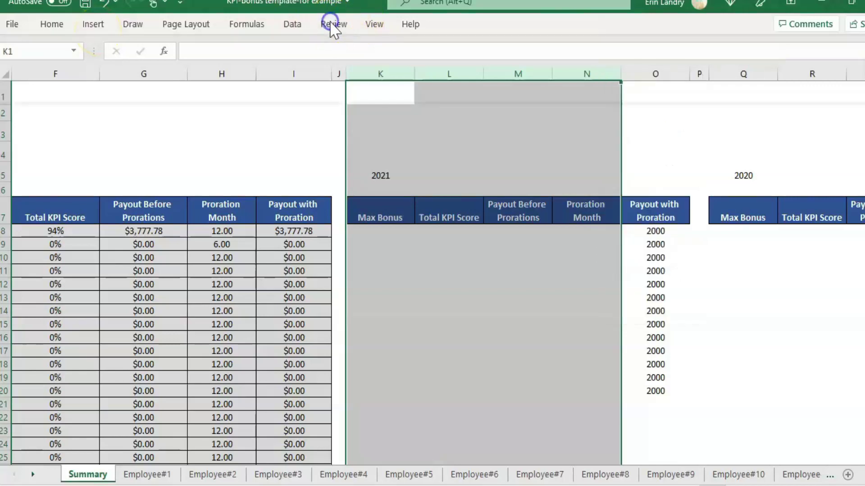
click(292, 27)
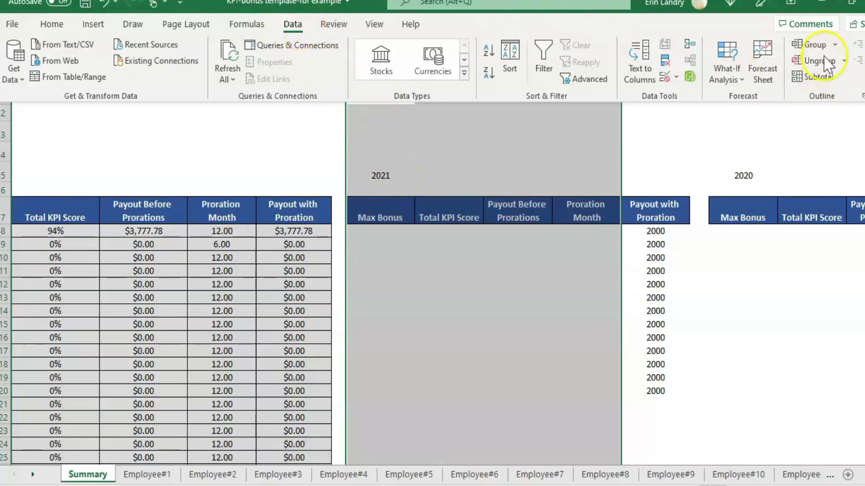
- Group the selected 2021 columns K–N and collapse the group
click(835, 44)
click(821, 62)
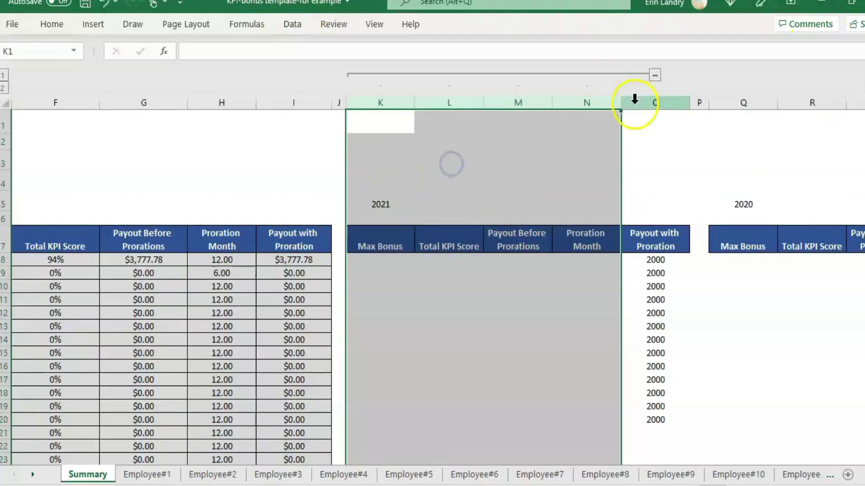
click(660, 178)
click(655, 133)
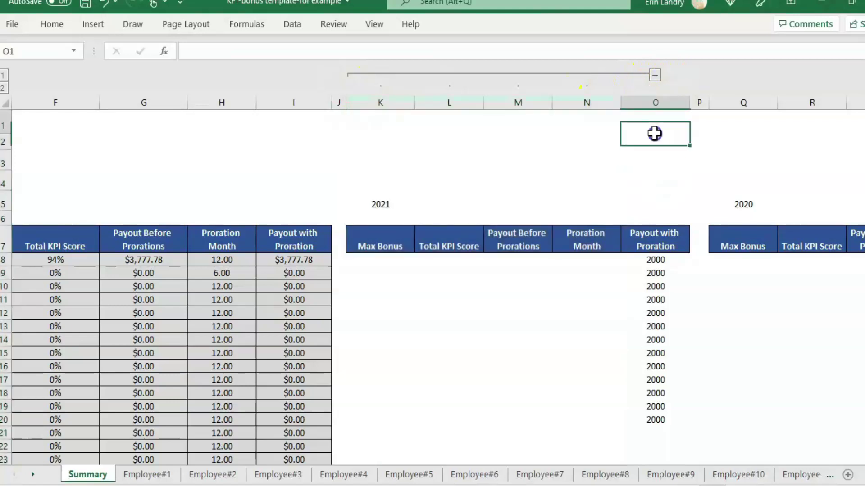
click(655, 76)
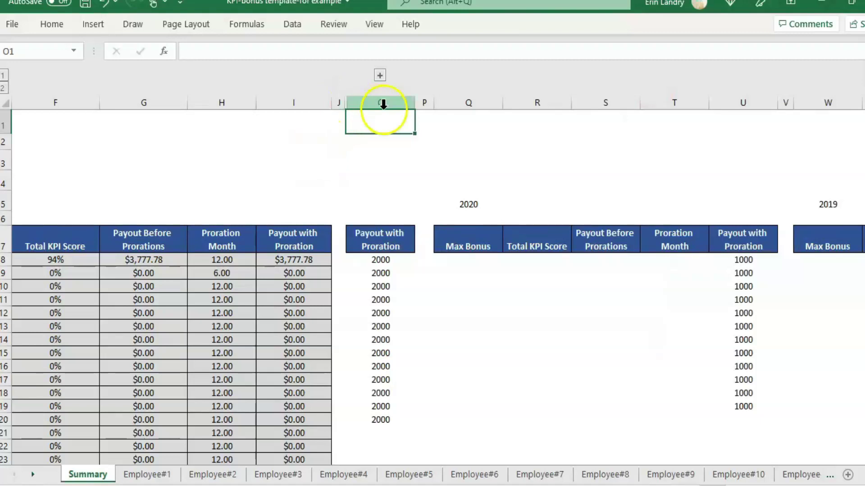
- Label cell O5, above the Payout with Proration header, as 2021
click(383, 243)
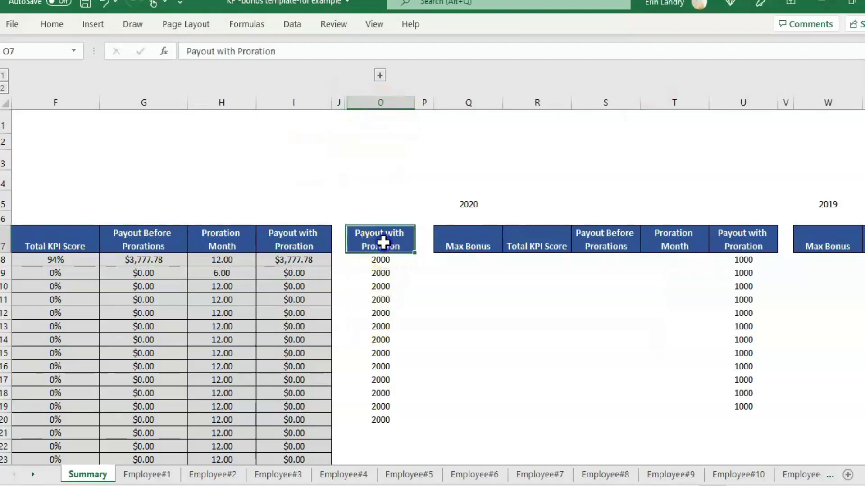
key(Up)
key(Up)
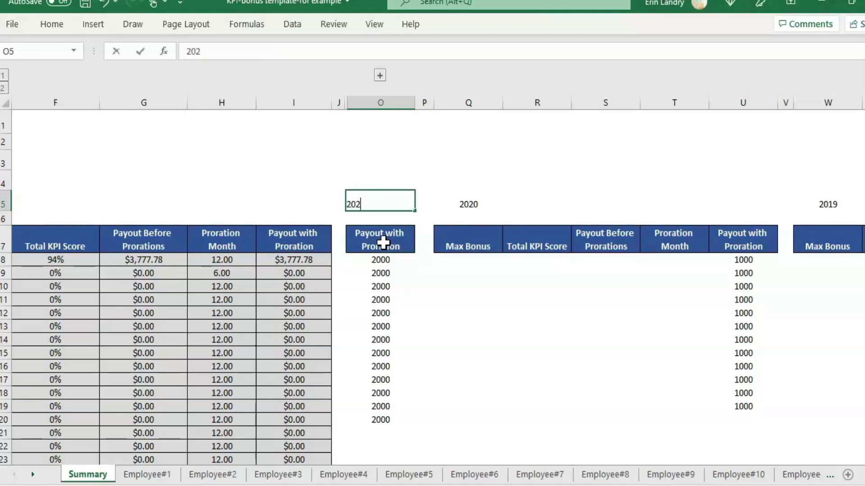
text(1)
key(Return)
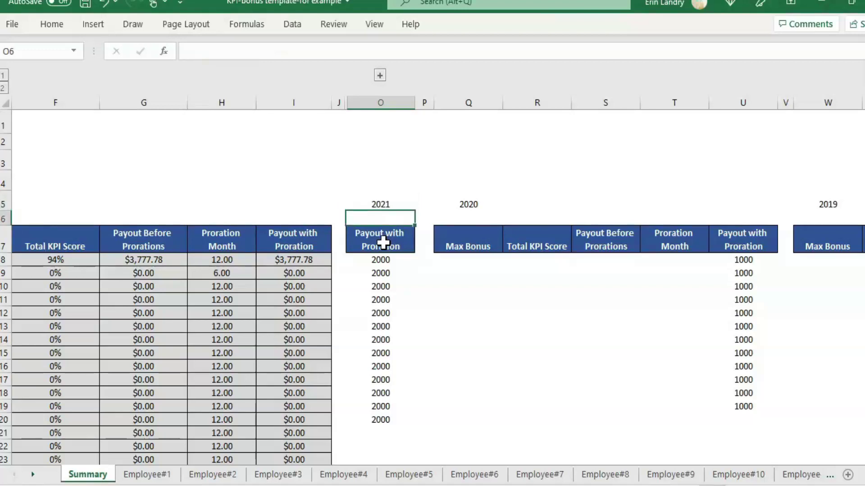
- Expand and re-collapse the 2021 K–N group to check it toggles
click(382, 244)
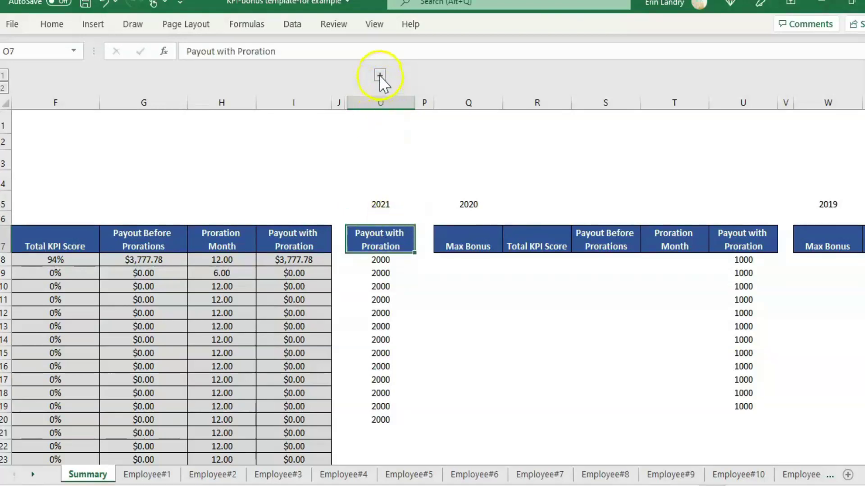
click(298, 243)
click(380, 244)
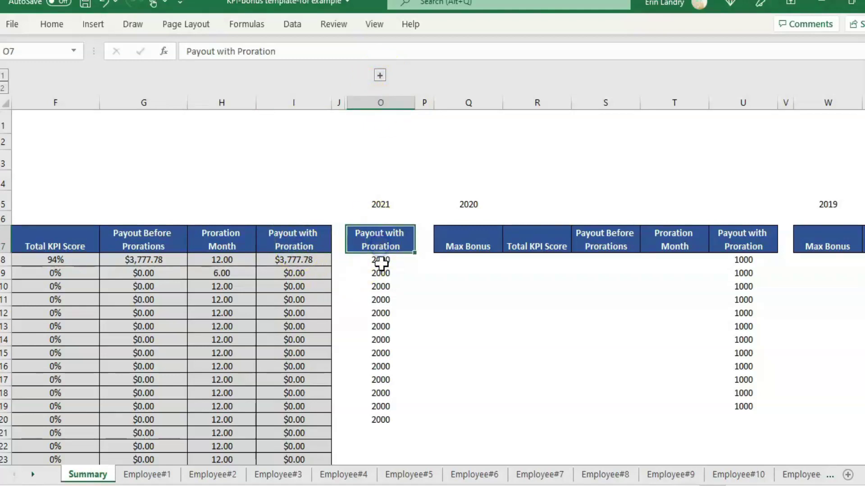
click(380, 76)
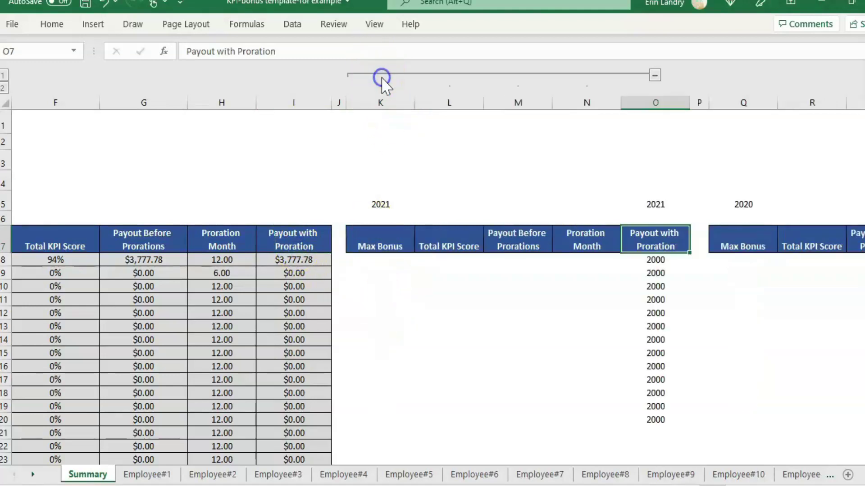
click(655, 75)
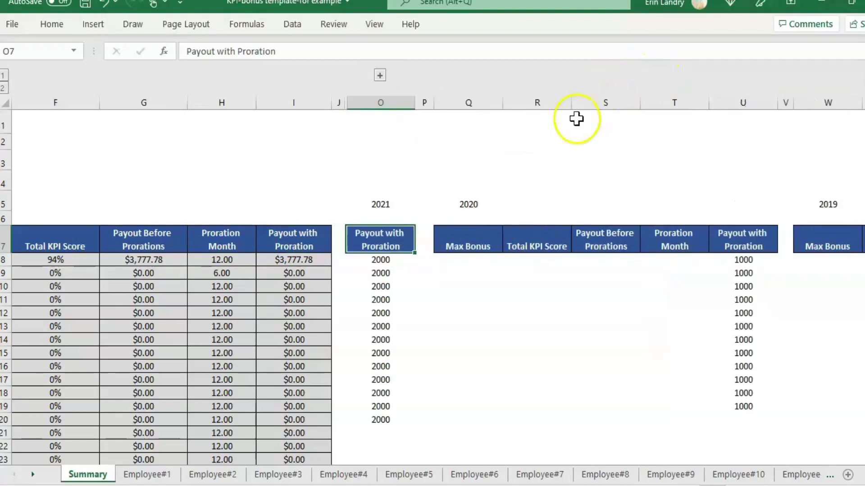
- Select the 2020 Max Bonus through Proration Month columns, then clear the selection
click(494, 100)
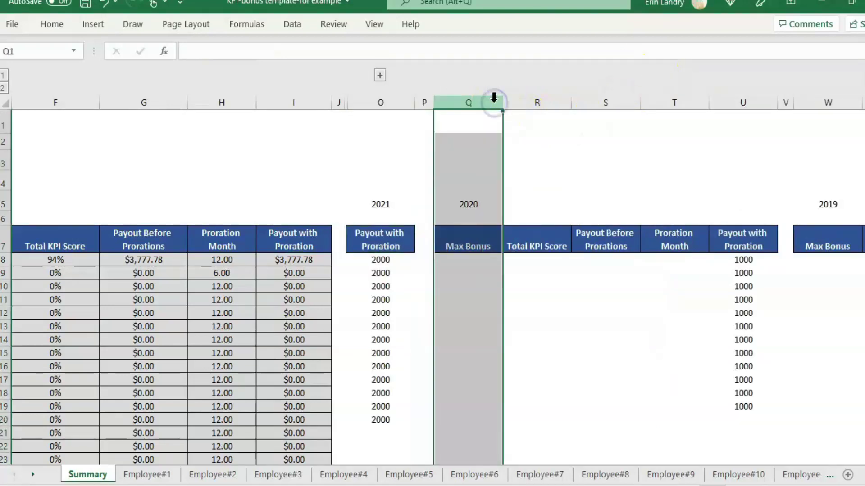
drag(494, 102, 689, 100)
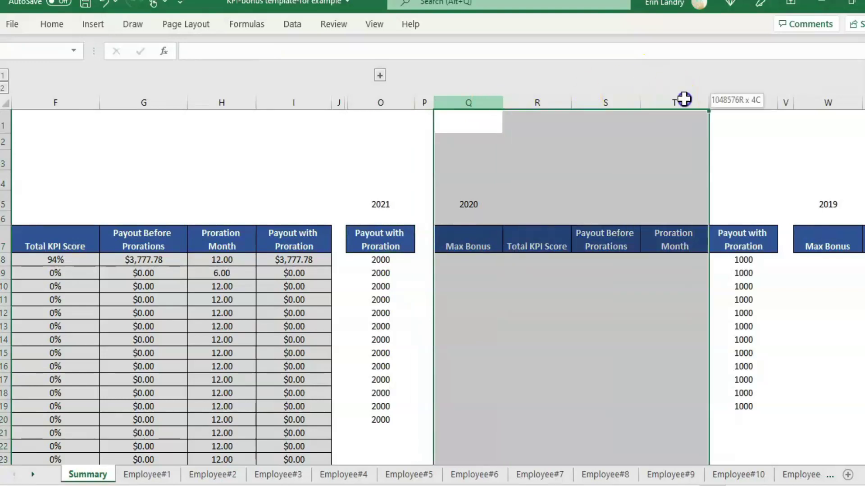
click(506, 136)
key(Right)
key(Right)
key(Right)
key(Right)
key(Right)
key(Right)
- Group the 2020 table's columns P–U and collapse them
click(291, 104)
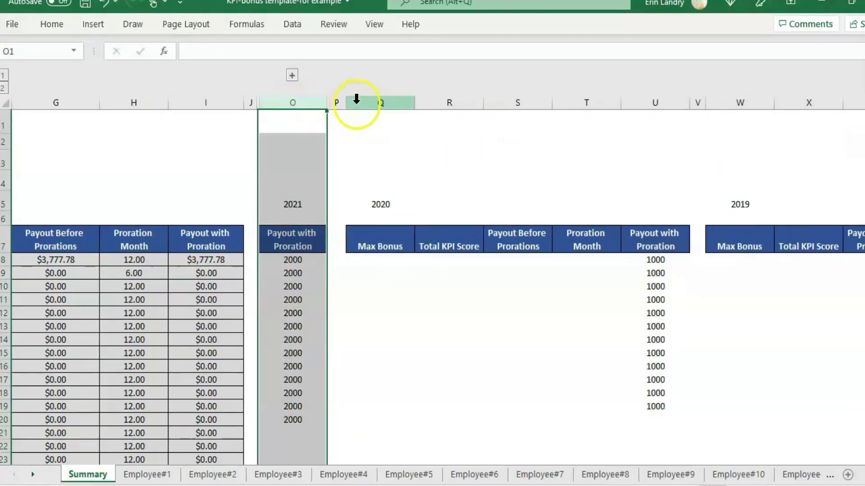
click(338, 103)
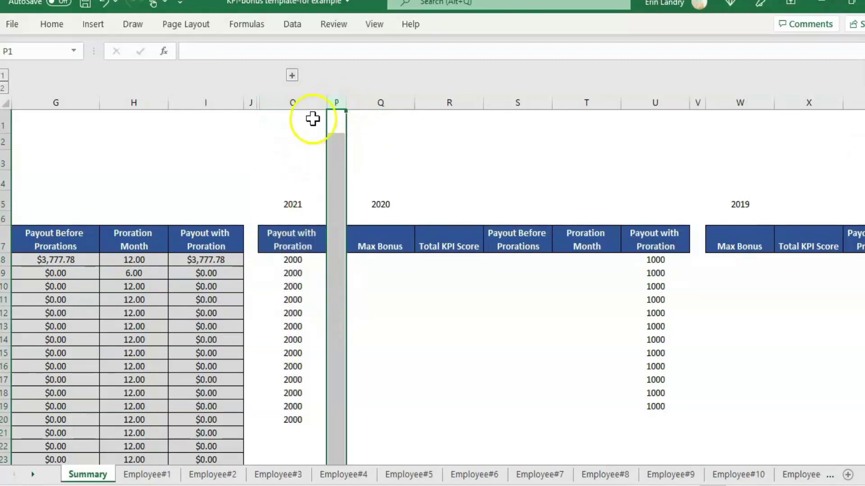
drag(336, 103, 648, 129)
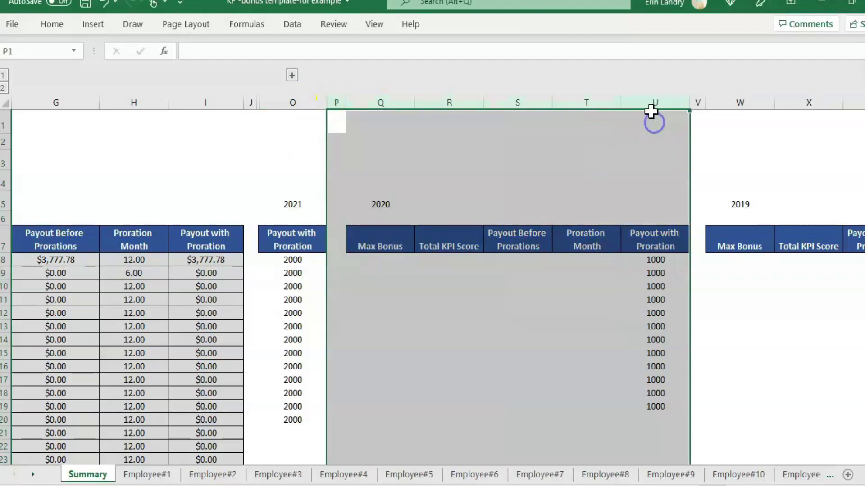
click(304, 25)
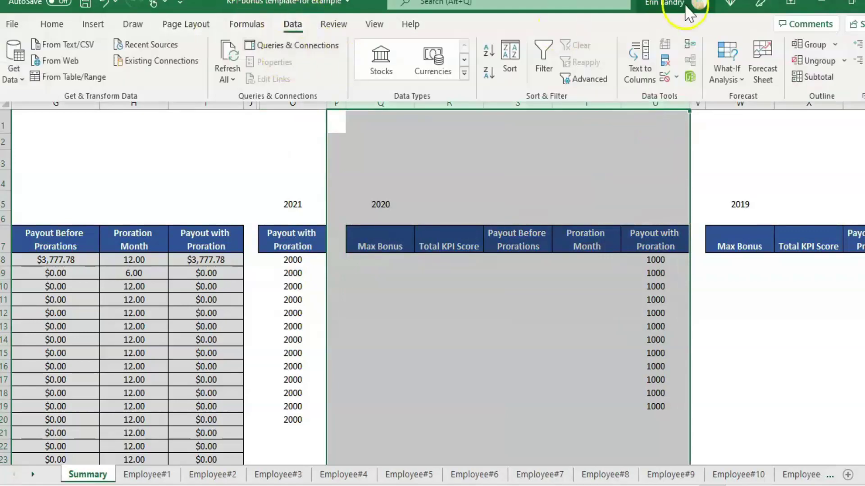
click(810, 49)
click(699, 75)
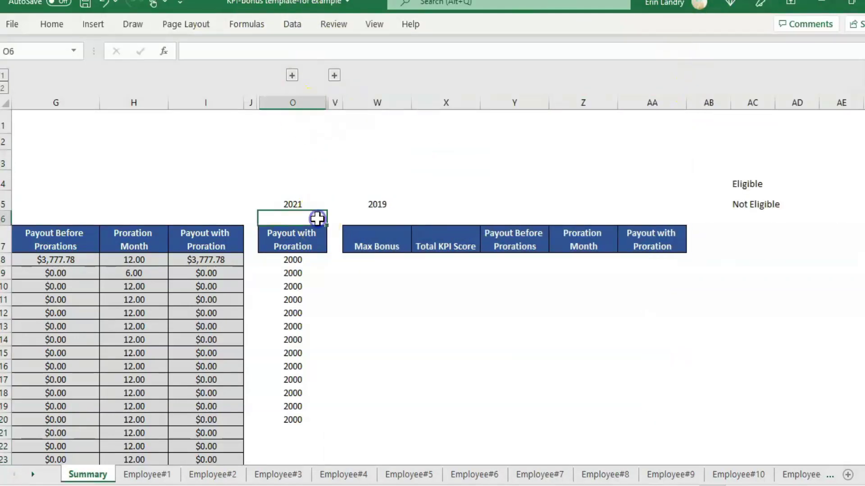
click(332, 140)
click(336, 219)
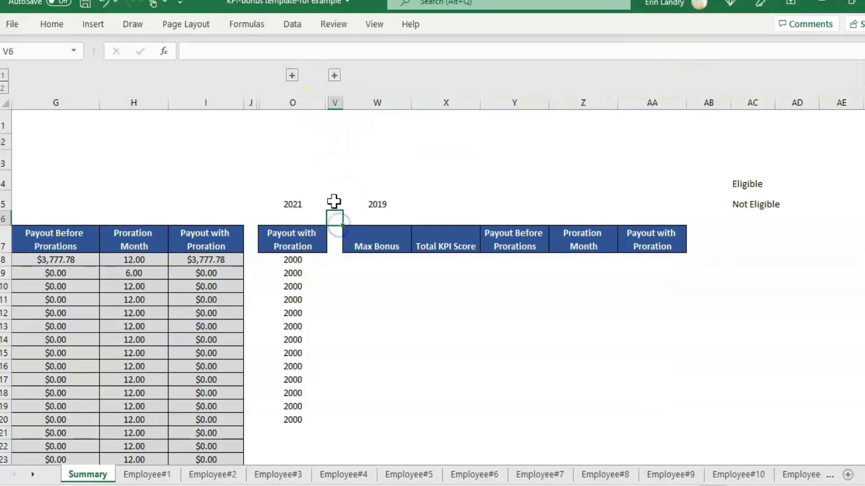
- Expand the 2020 P–U and 2021 K–N column groups again
click(315, 102)
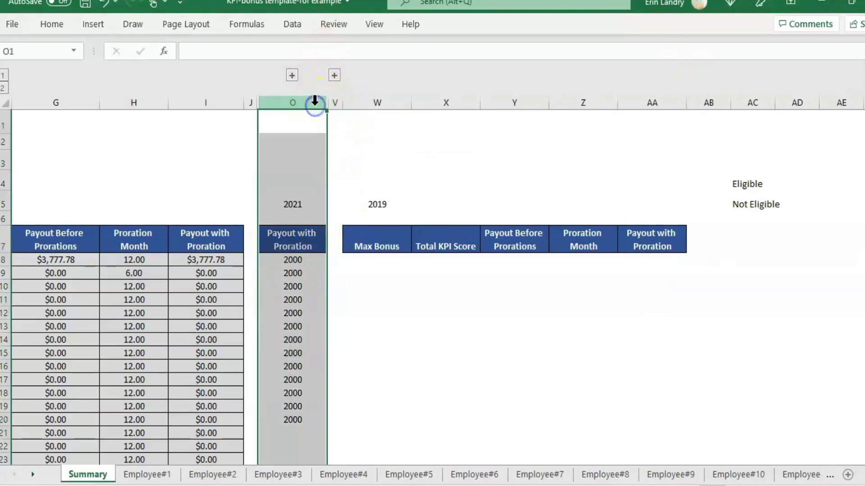
click(333, 76)
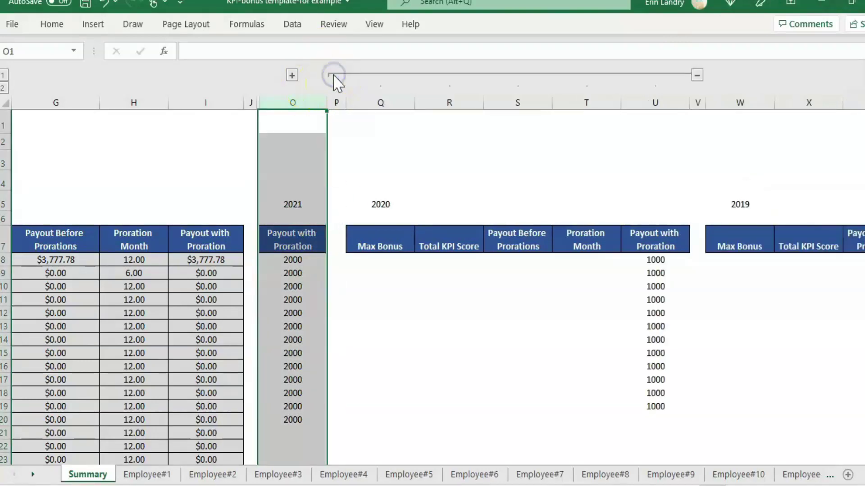
click(290, 76)
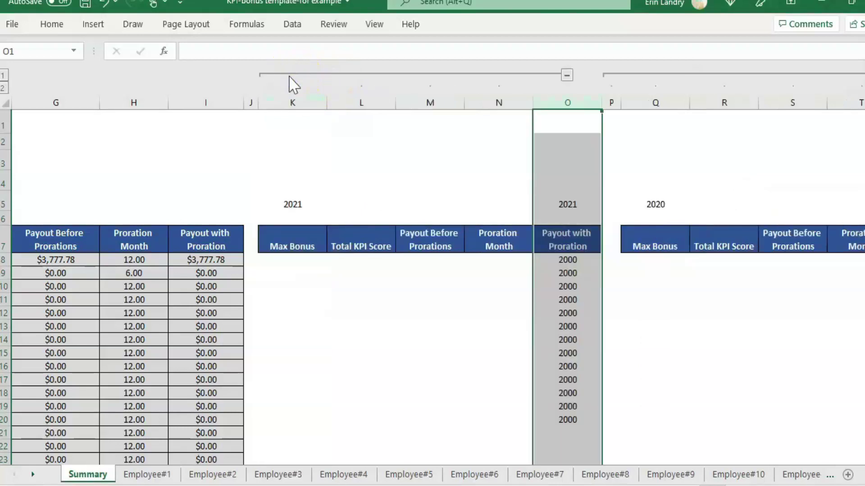
click(589, 77)
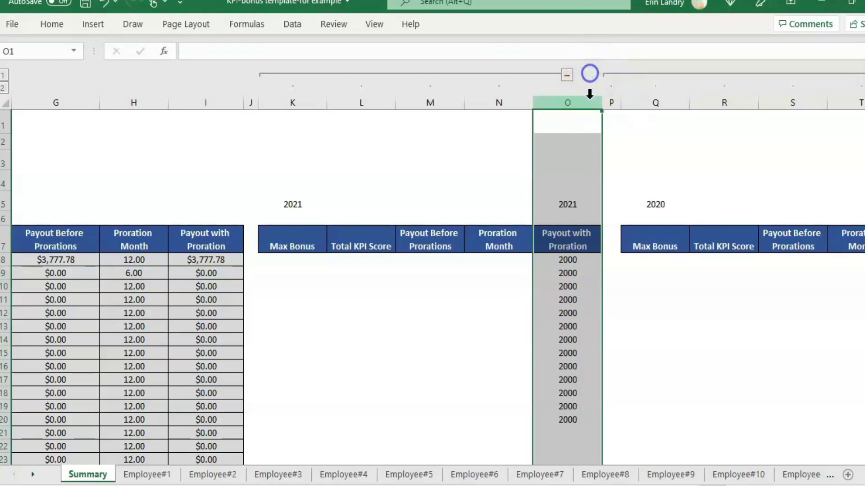
drag(588, 99, 610, 139)
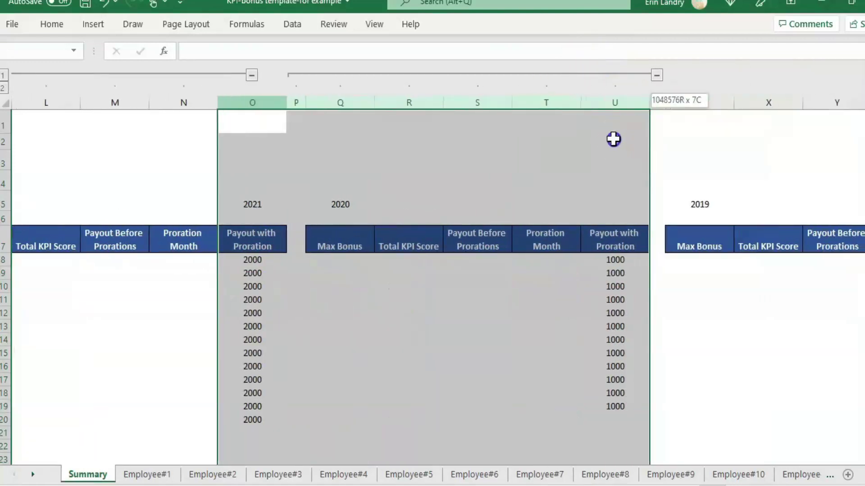
click(293, 24)
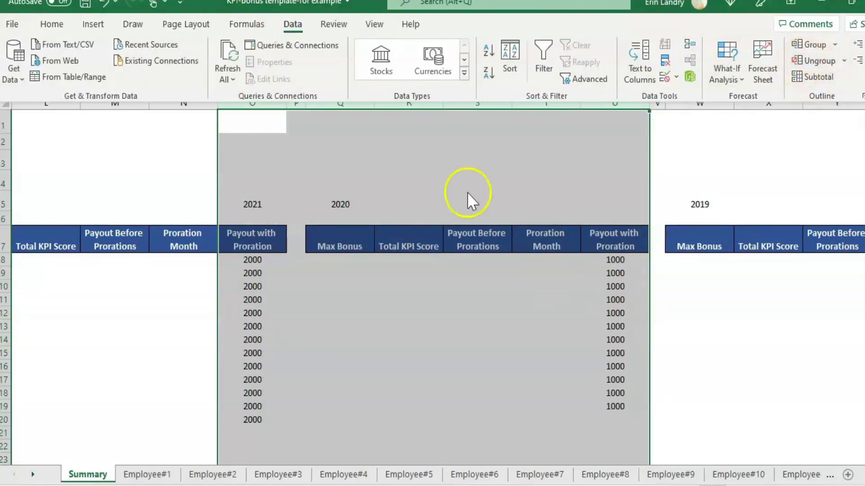
- Bring the Data commands back into view and clear the column selection
key(ctrl+F1)
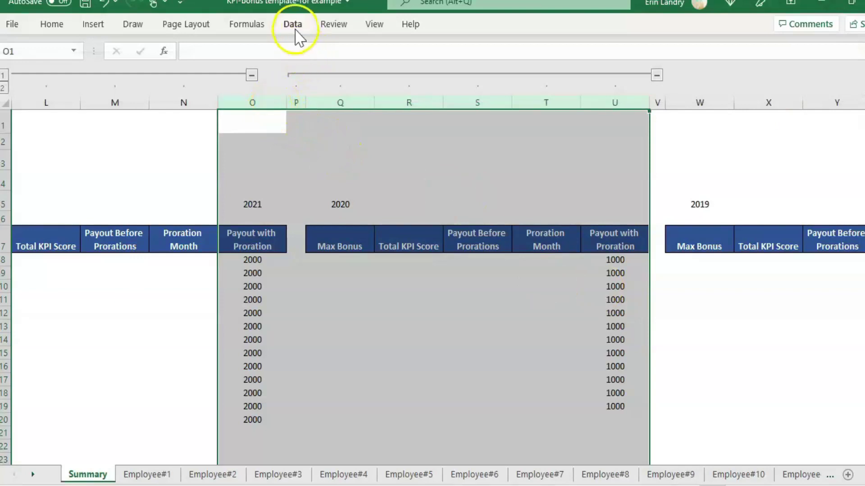
click(295, 30)
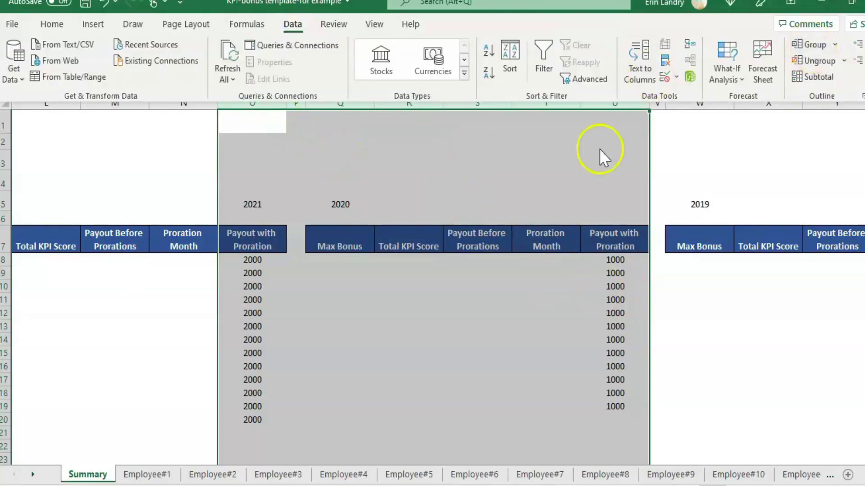
click(420, 212)
click(293, 172)
key(Left)
key(Left)
key(Left)
key(Left)
key(Left)
key(Left)
key(Left)
key(Left)
- Collapse the outer K–U group so the 2019 table follows the summary table
click(578, 217)
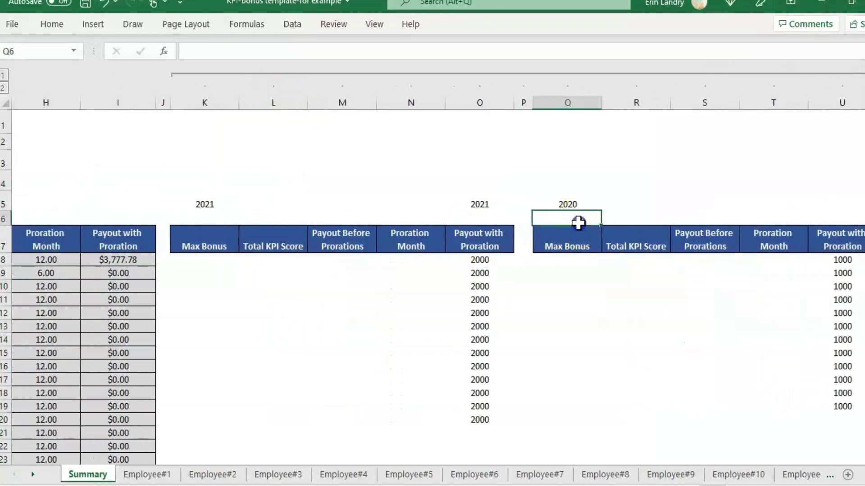
key(Right)
key(Right)
key(Right)
key(Right)
key(Right)
key(Right)
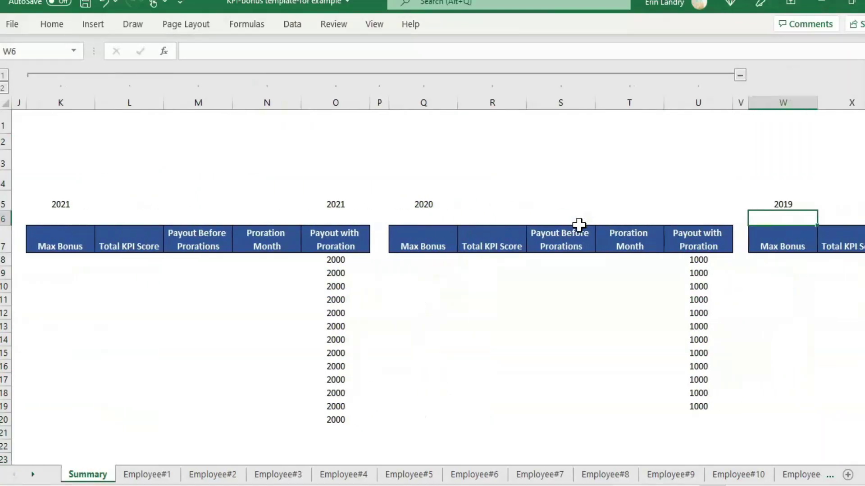
click(706, 240)
click(740, 75)
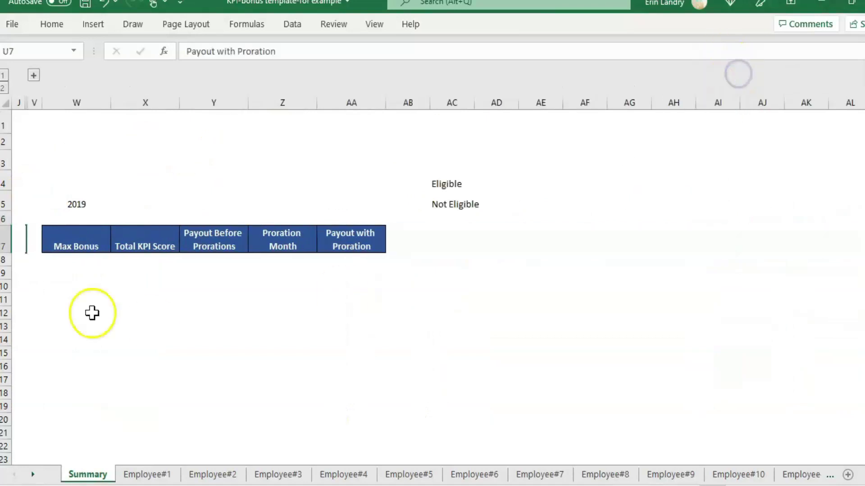
click(67, 301)
key(Left)
key(Left)
key(Left)
key(Left)
key(Left)
key(Left)
key(Left)
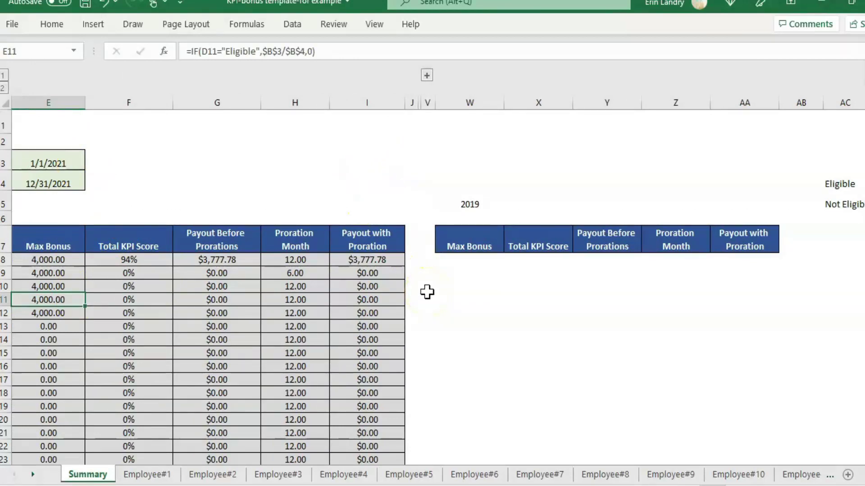
- Expand the outline, group columns K–O as a nested level, and collapse it
click(427, 76)
click(456, 102)
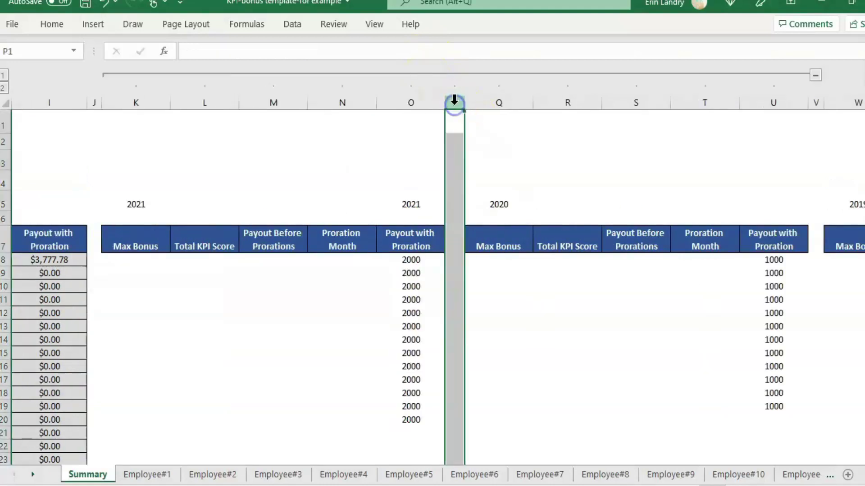
click(432, 101)
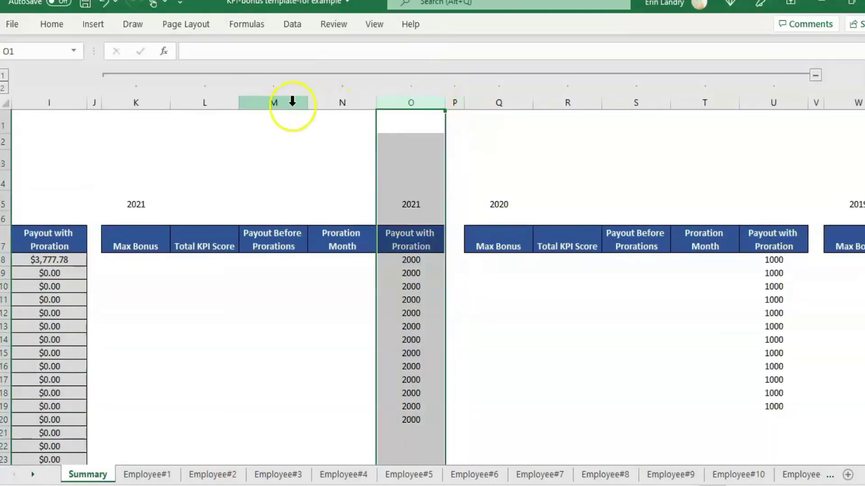
drag(130, 103, 409, 101)
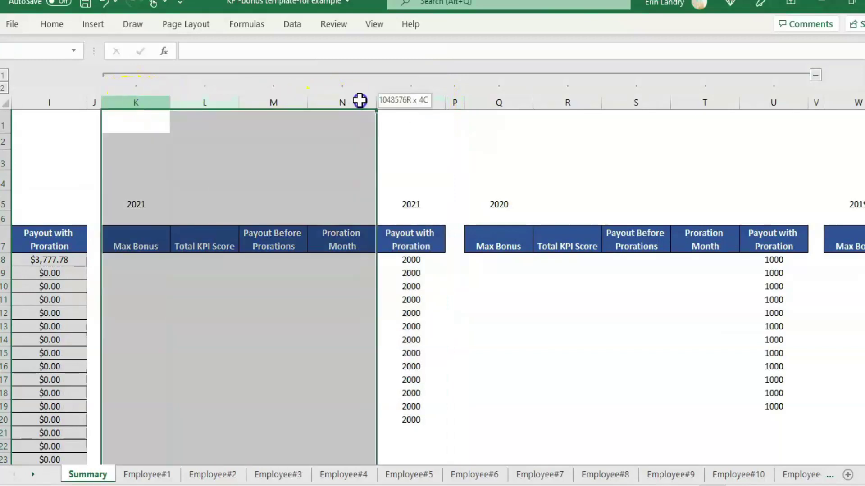
click(298, 31)
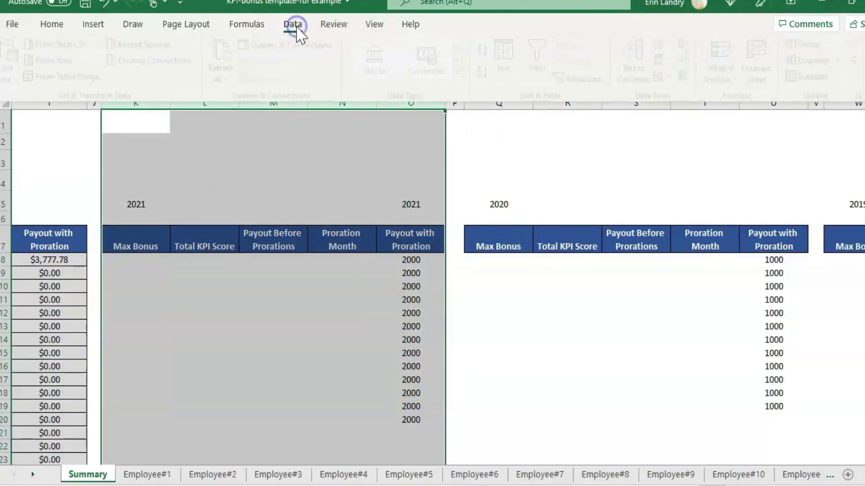
click(809, 49)
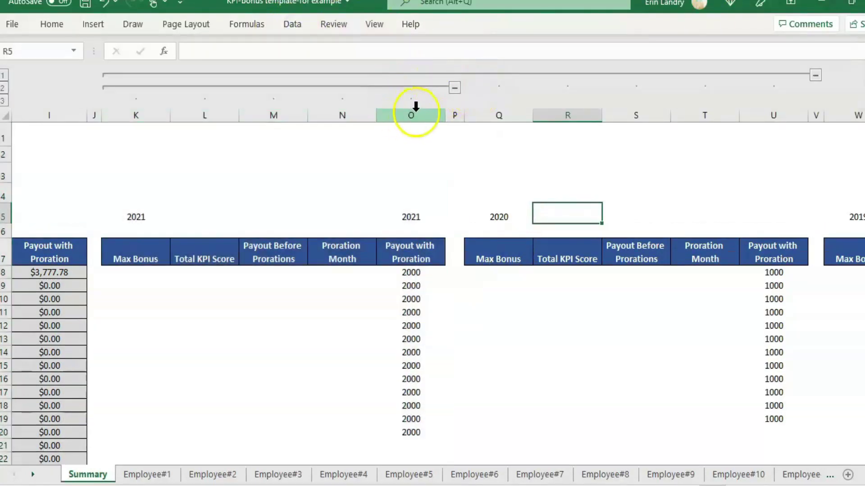
click(455, 88)
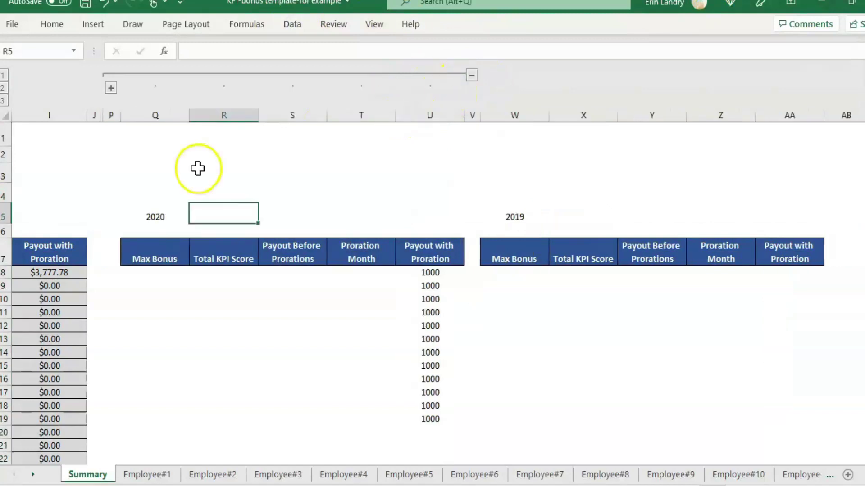
- Collapse and re-expand the outer group, then move along the 2020 headers to A6
click(472, 75)
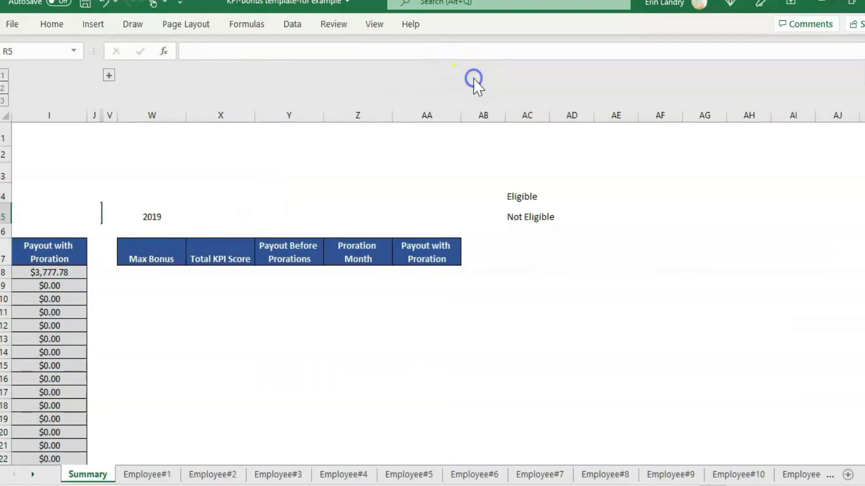
click(110, 78)
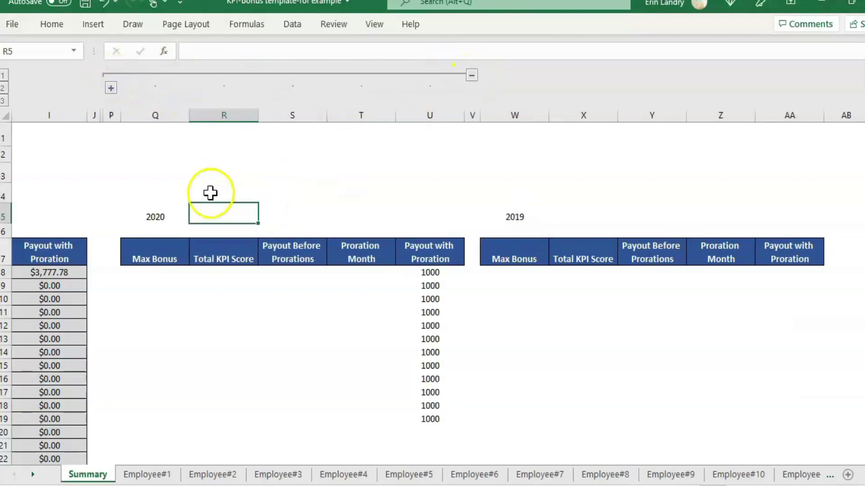
click(162, 251)
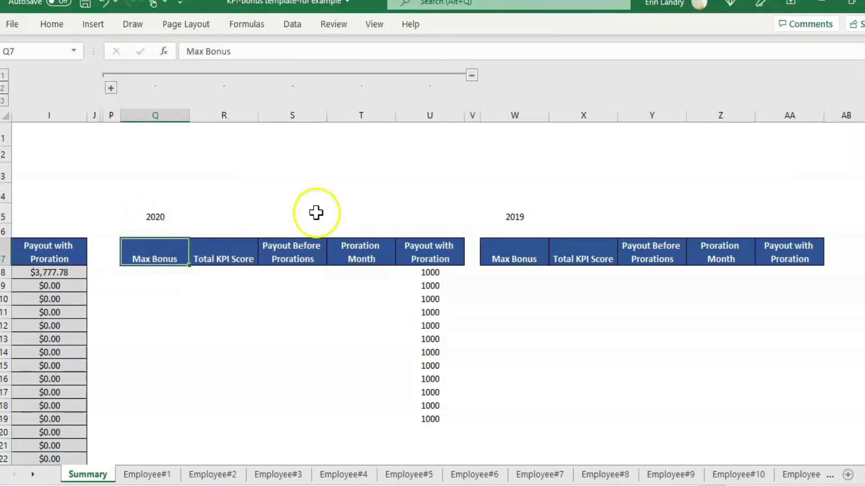
click(351, 238)
key(Left)
key(Left)
key(Left)
key(Left)
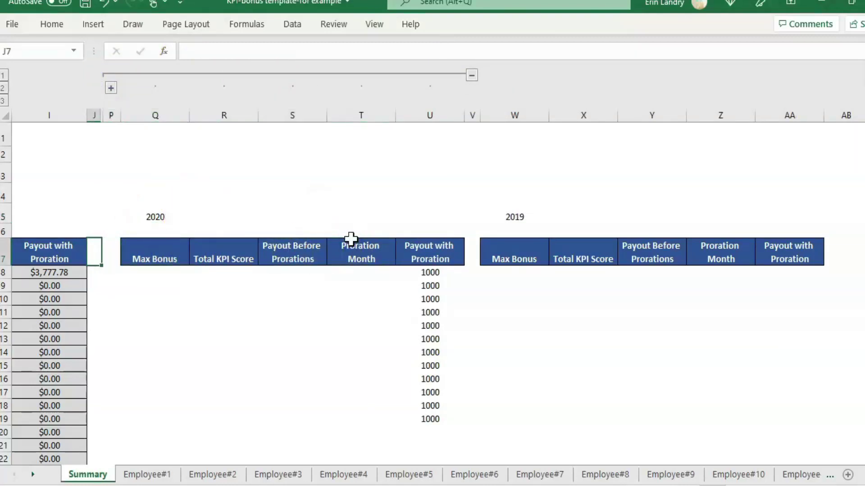
key(Left)
key(Left)
key(Left)
key(Left)
key(Up)
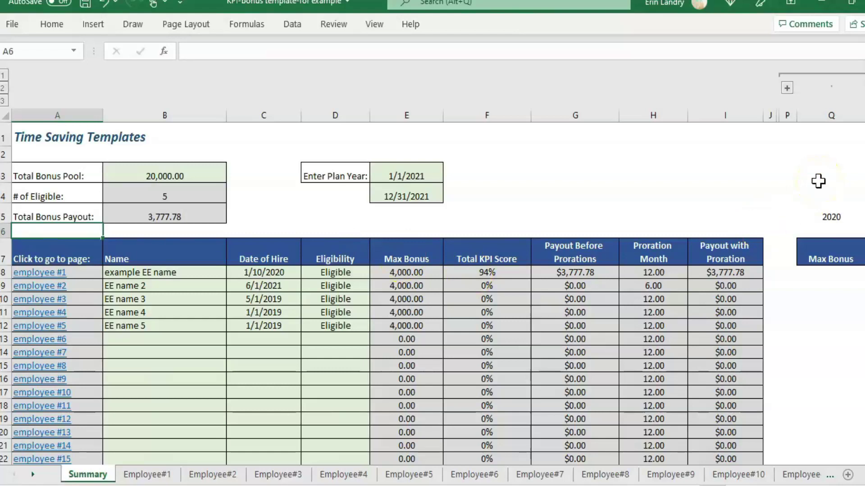
- Expand the K–O group again and move right along row 5 from G5
click(789, 88)
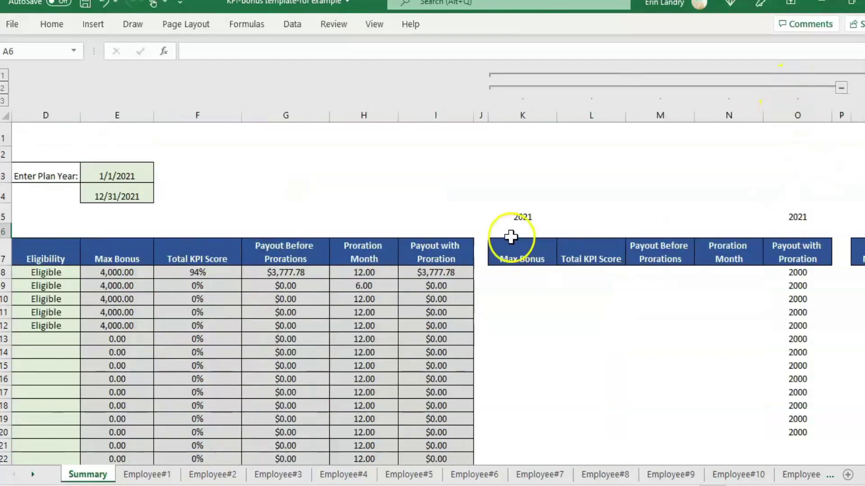
click(293, 216)
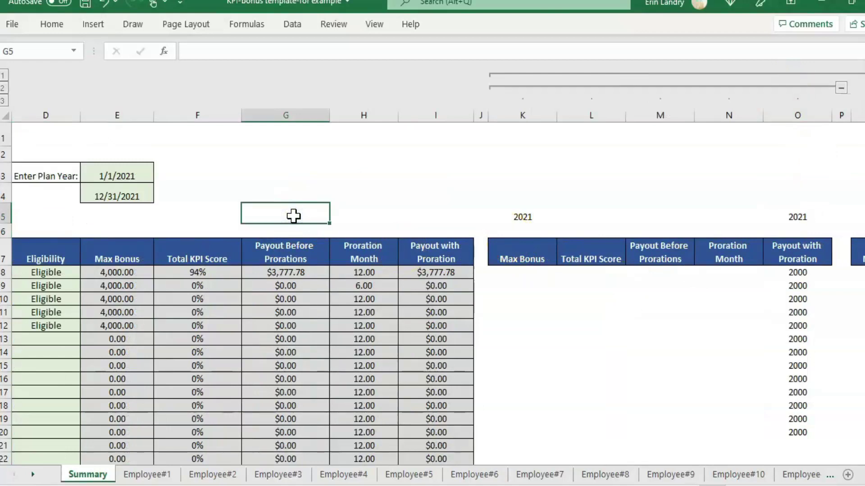
key(Right)
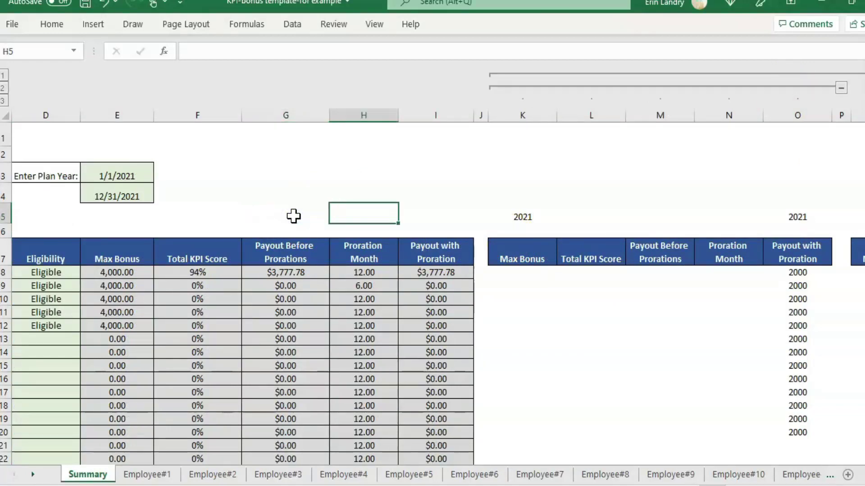
key(Right)
key(Right)
key(Right)
key(Right)
key(Right)
key(Right)
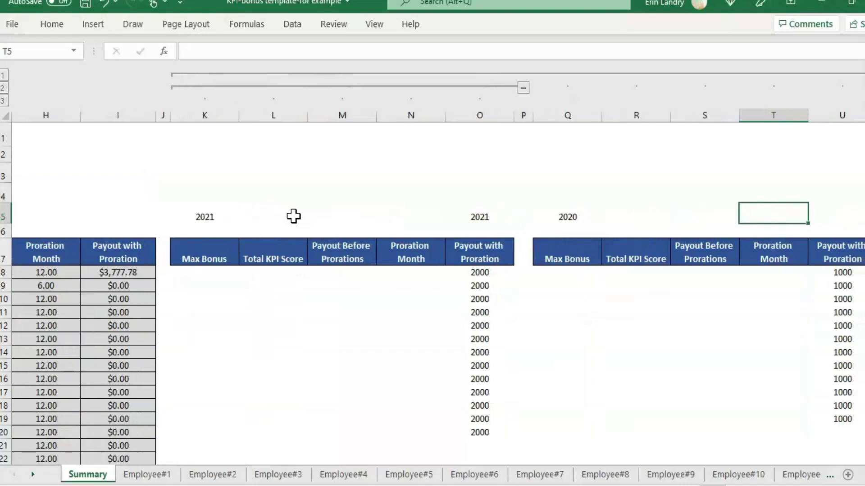
click(159, 477)
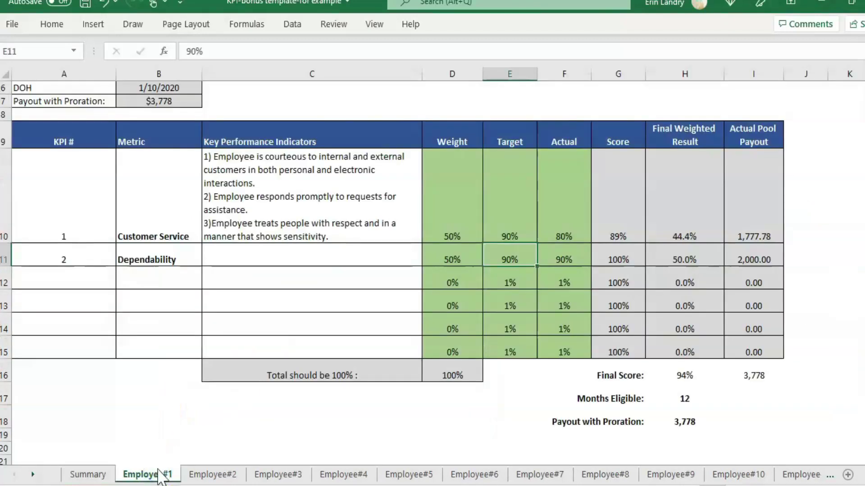
click(135, 396)
key(Left)
key(Up)
key(Up)
key(Up)
key(Up)
key(Up)
key(Up)
key(Up)
key(Down)
key(Down)
key(Down)
key(Down)
key(Down)
key(Down)
key(Down)
key(Down)
key(Down)
key(Up)
key(Up)
key(Up)
key(Up)
key(Right)
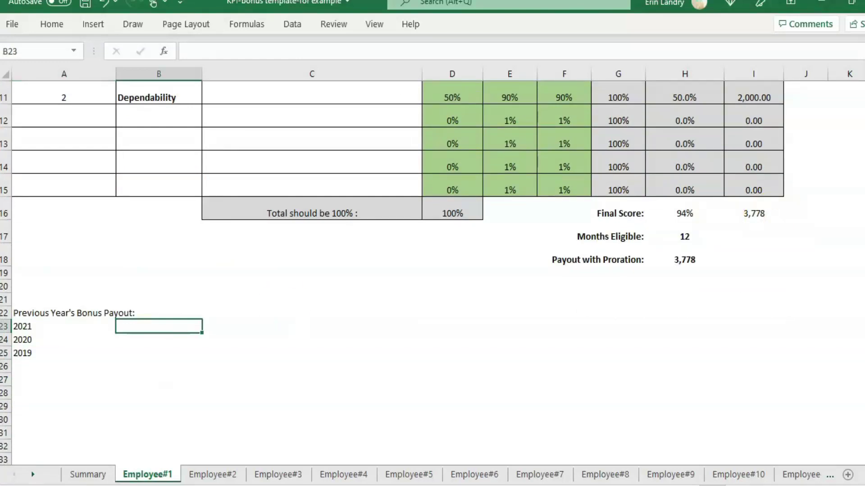
drag(859, 331, 859, 323)
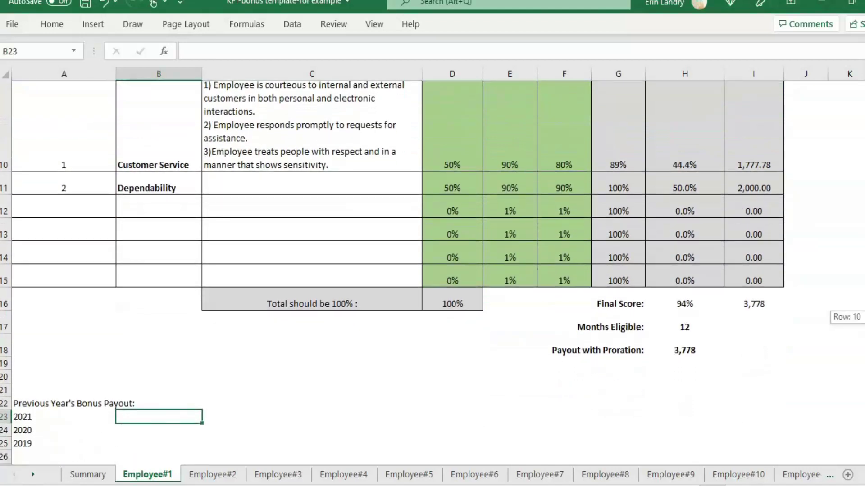
drag(859, 323, 860, 312)
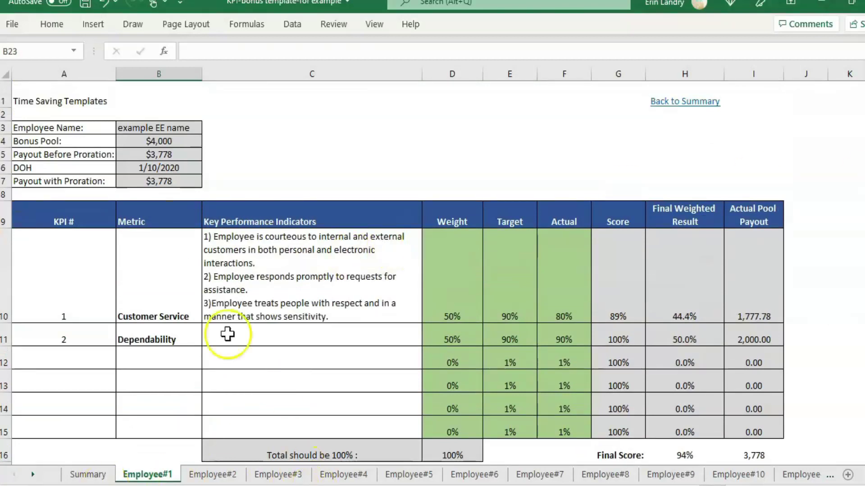
click(248, 377)
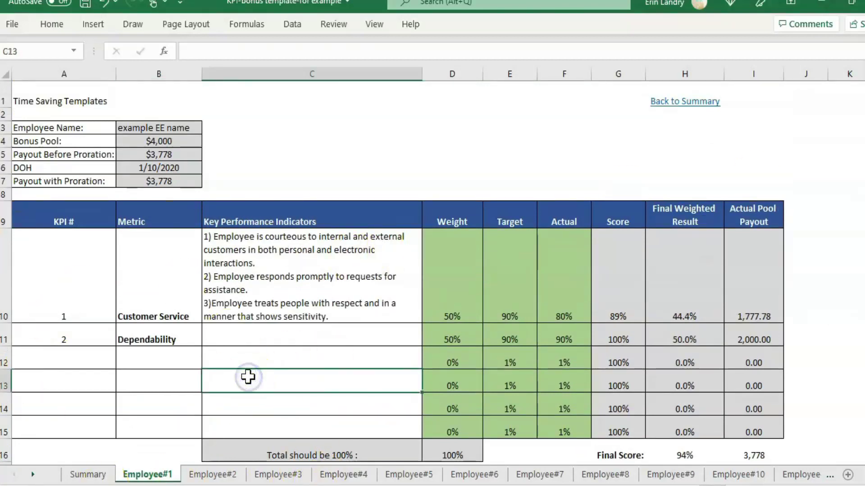
key(Up)
key(Up)
key(Right)
key(Left)
key(Left)
key(Left)
key(Down)
key(Down)
key(Down)
key(ctrl+Down)
key(Down)
key(Down)
key(Down)
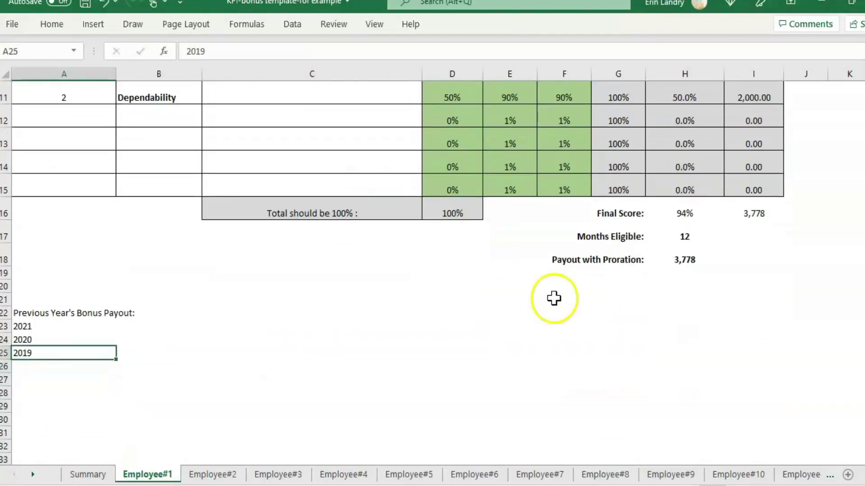
click(611, 266)
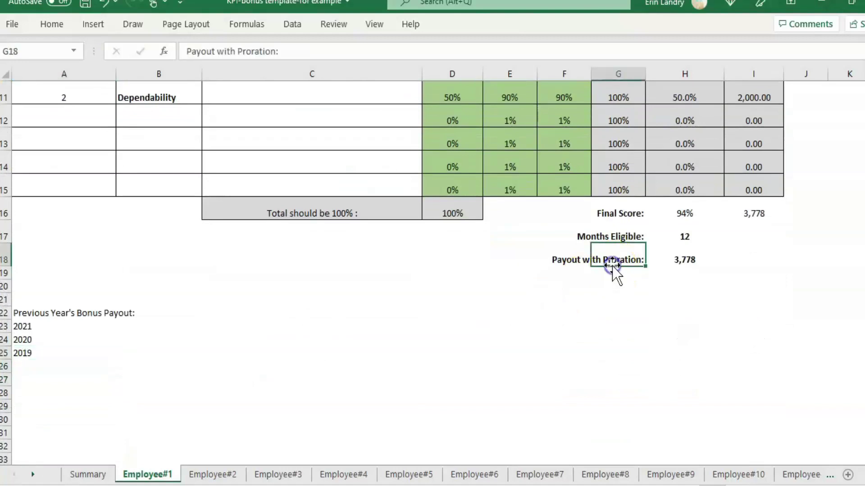
click(46, 327)
key(Right)
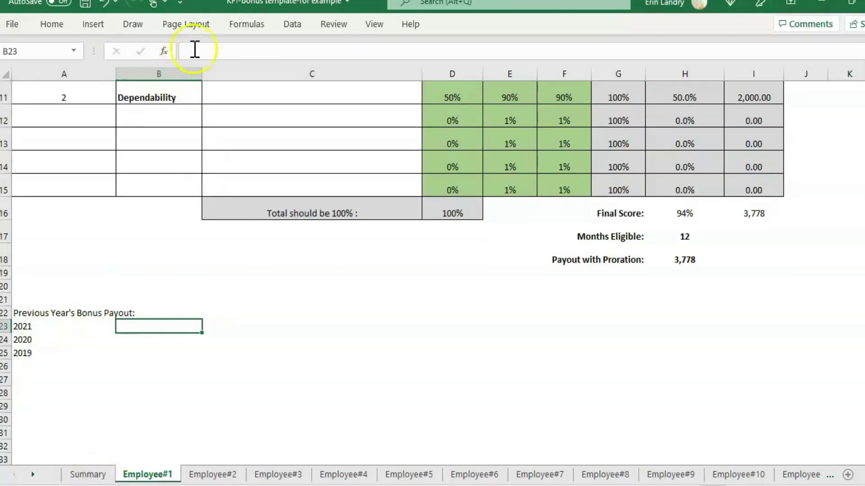
- Start a VLOOKUP in B23 with employee name B3 as the lookup value
click(165, 51)
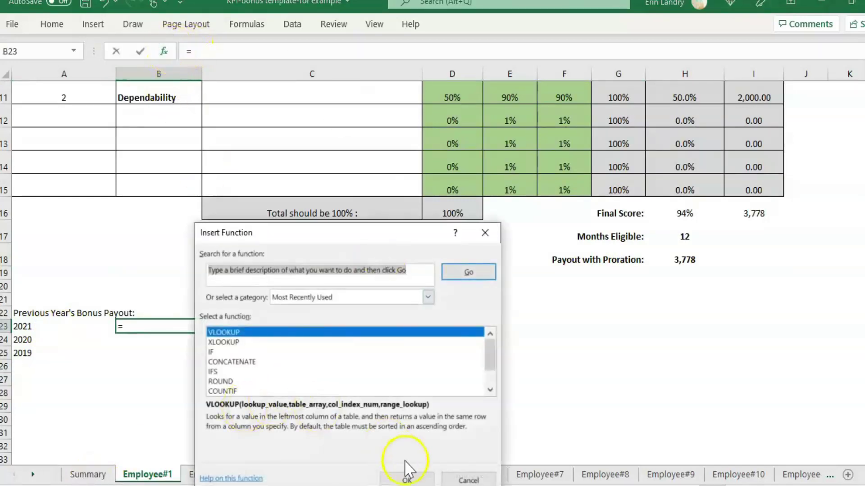
click(407, 479)
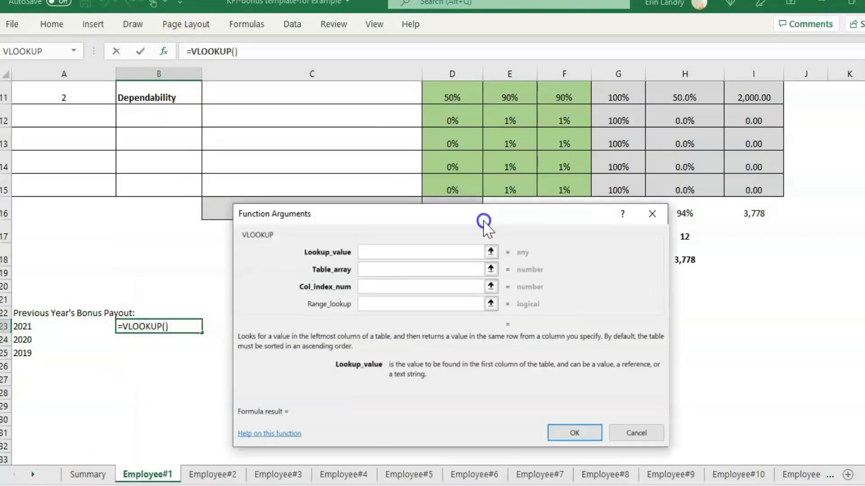
scroll(310, 136, up, 3)
scroll(310, 136, up, 1)
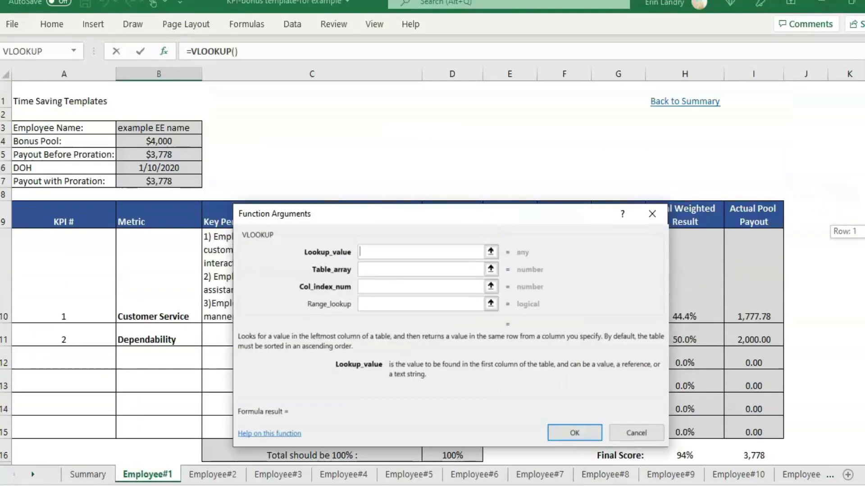
click(181, 126)
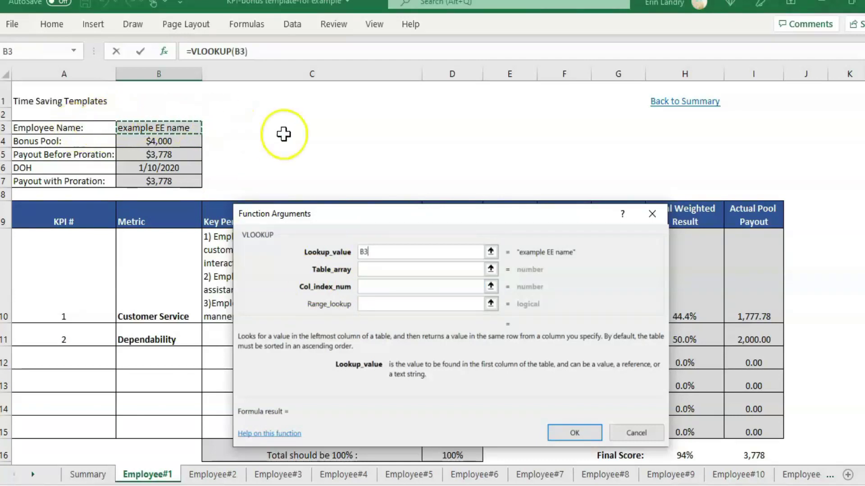
key(Tab)
- Pick the Summary!B:O lookup range, then cancel the unfinished VLOOKUP
click(83, 476)
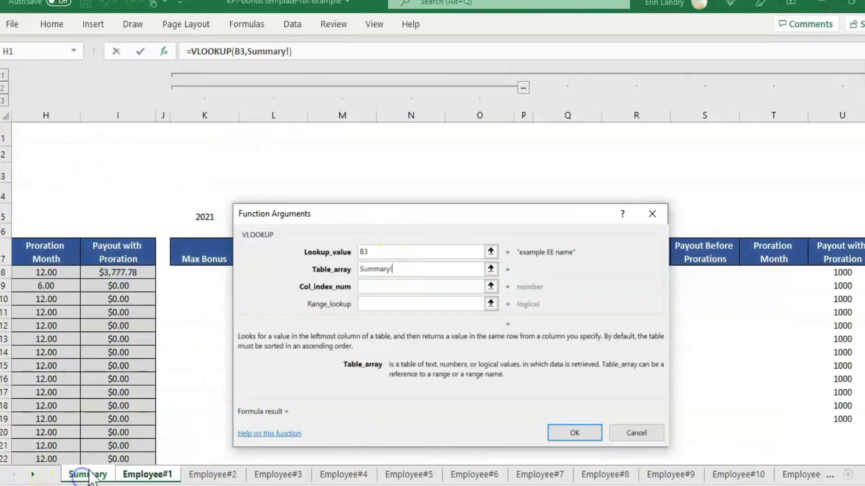
click(82, 154)
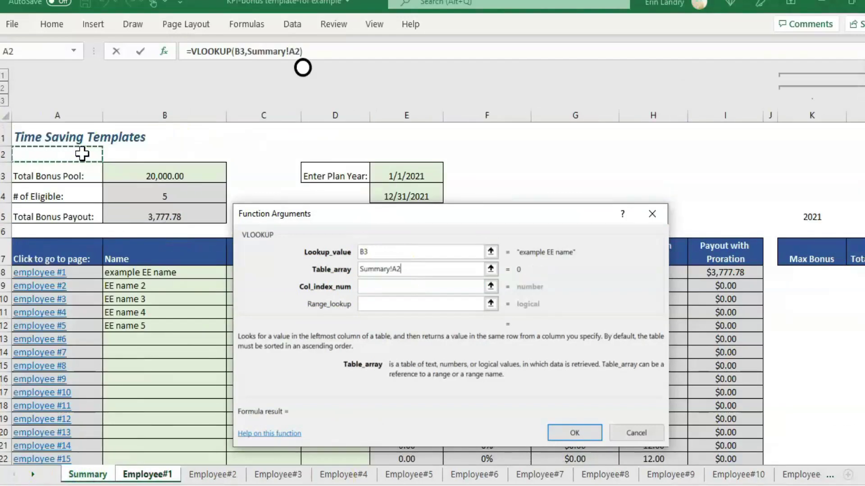
click(162, 111)
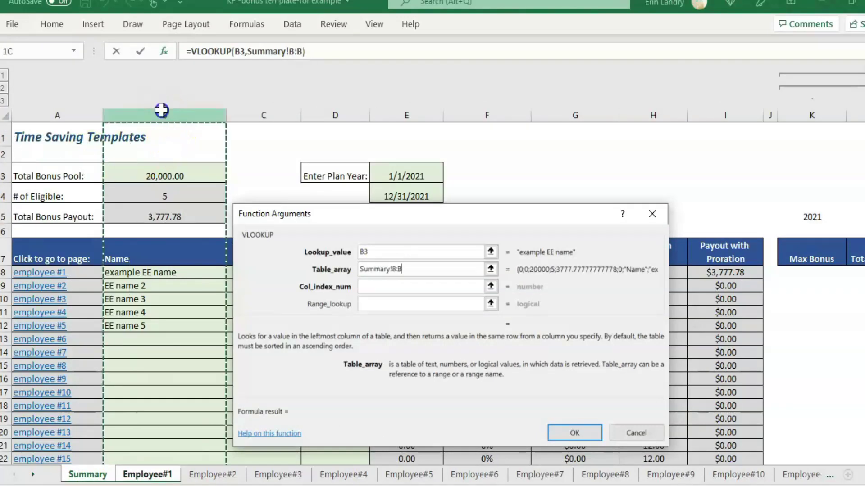
drag(162, 112, 604, 133)
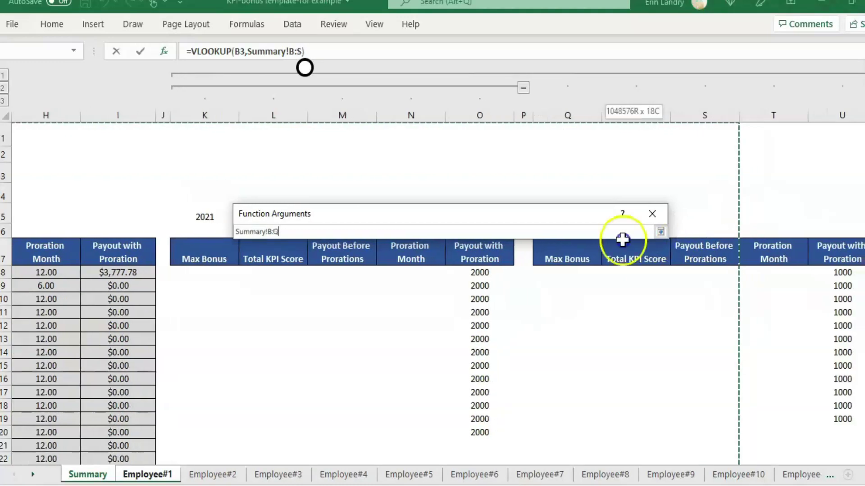
mouse_move(604, 133)
mouse_down()
mouse_move(513, 249)
mouse_move(490, 248)
mouse_up()
click(371, 287)
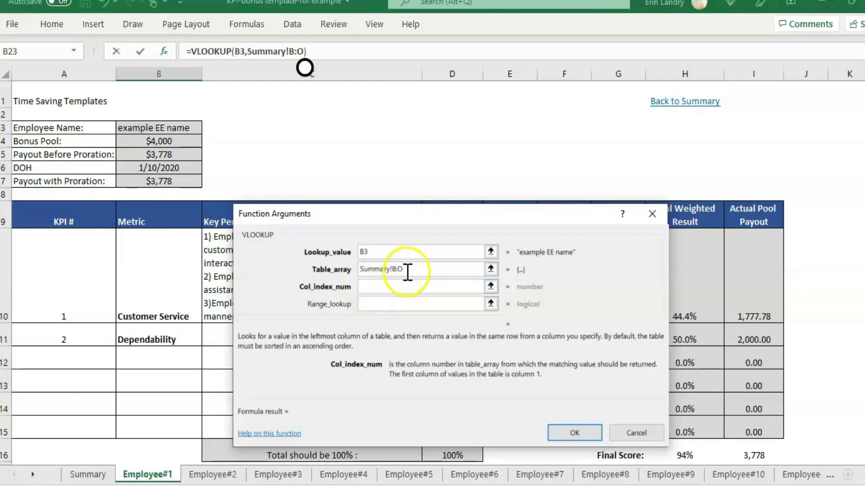
click(637, 434)
- Browse the Summary sheet's tables, then return to Employee#1 and start a function in B23
click(88, 475)
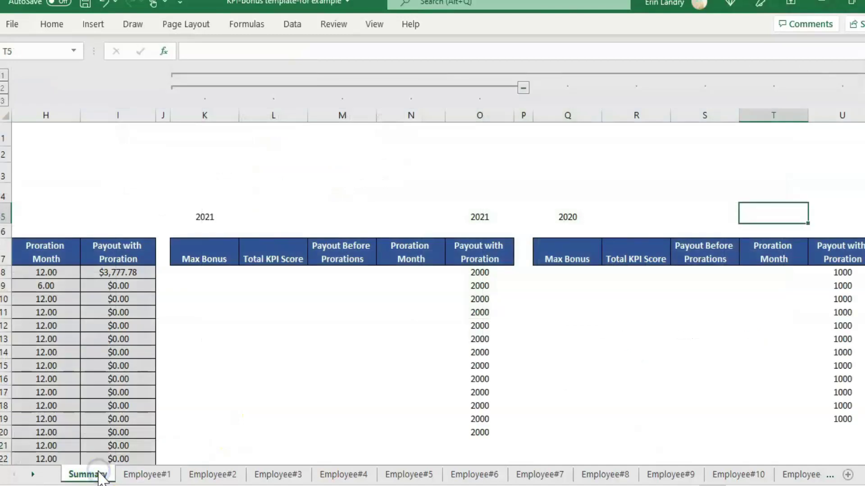
click(81, 232)
key(Left)
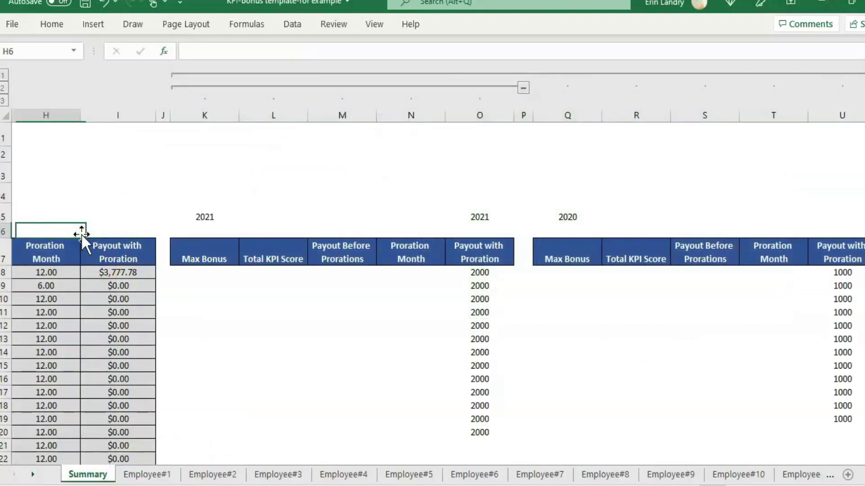
key(Left)
key(Left)
key(Left)
key(Left)
key(Left)
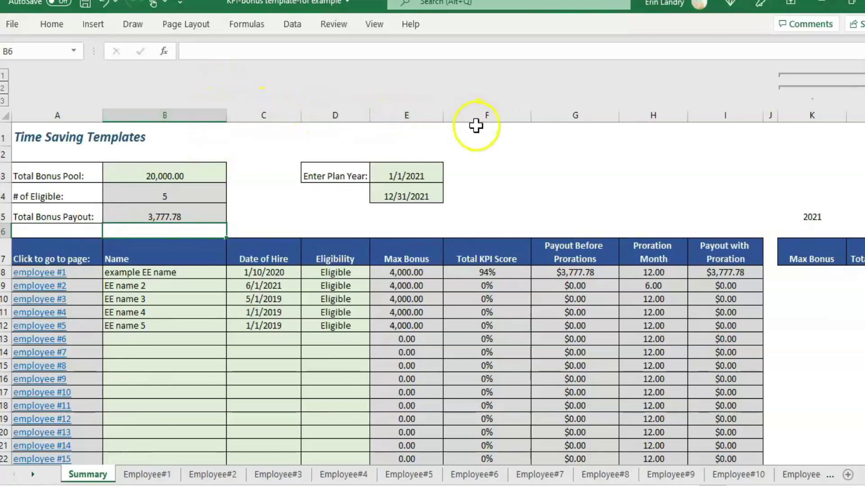
click(830, 195)
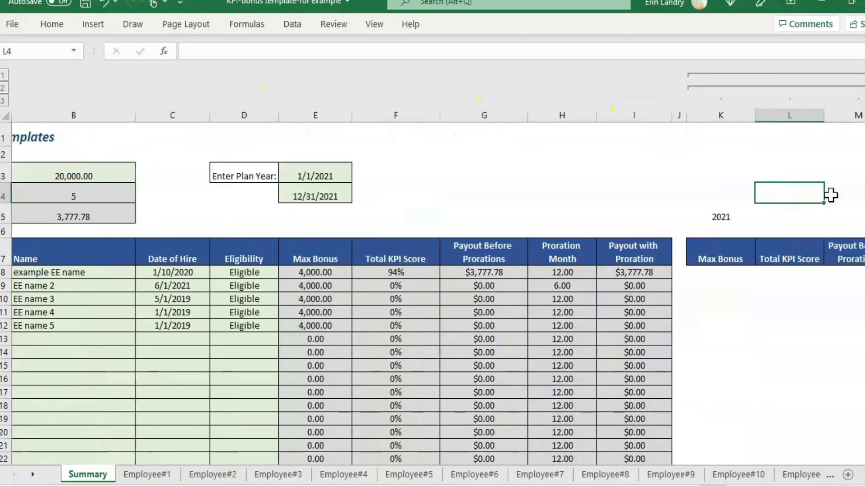
key(Right)
key(Right)
key(Right)
key(Left)
key(Home)
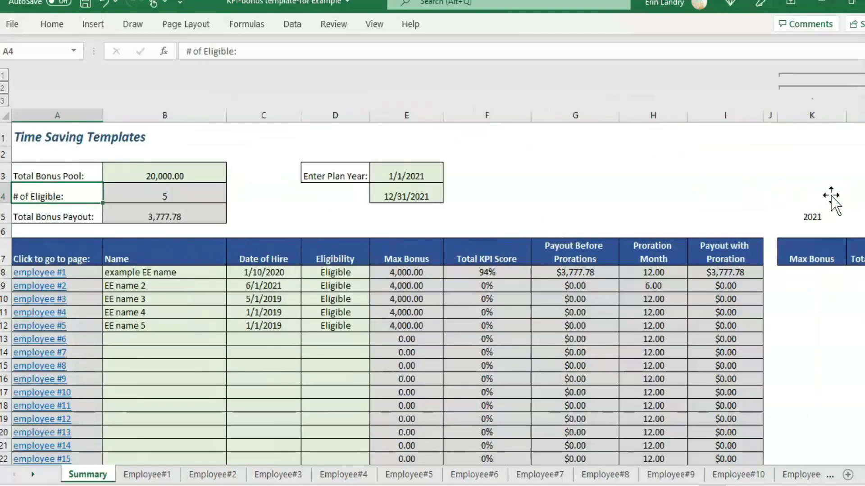
click(162, 474)
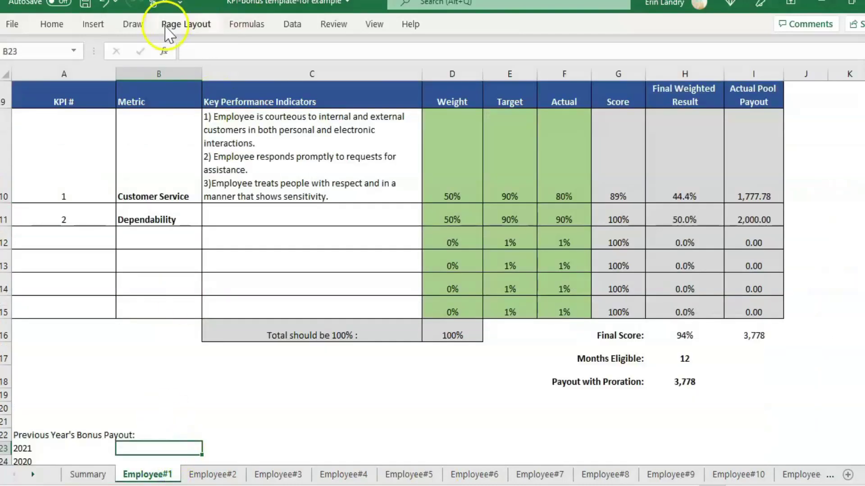
click(164, 51)
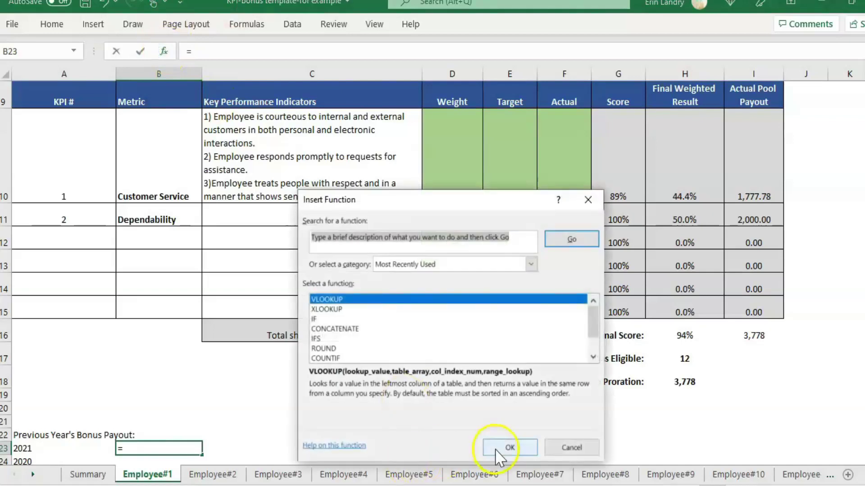
- Choose VLOOKUP and set its lookup value to employee name B3
click(508, 448)
click(120, 141)
key(Up)
key(Up)
key(Up)
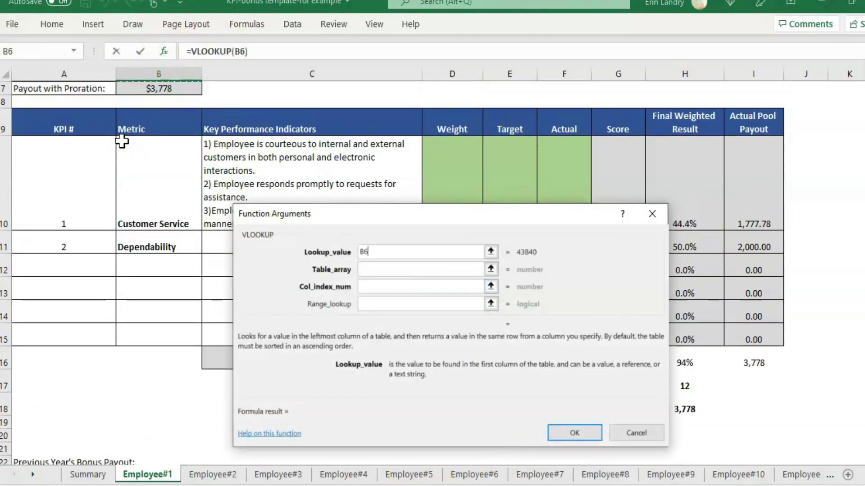
key(Up)
key(Up)
key(Up)
key(Tab)
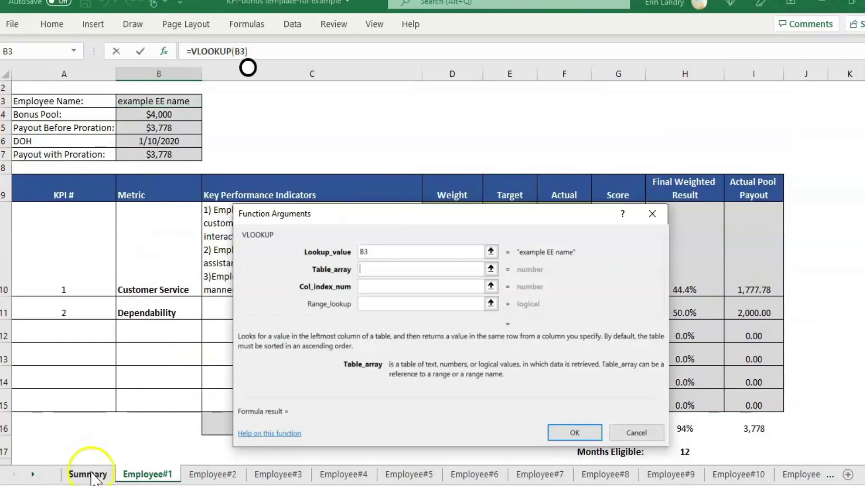
- Set Table_array to Summary!B:O, reselecting the range after clearing the first attempt
click(85, 475)
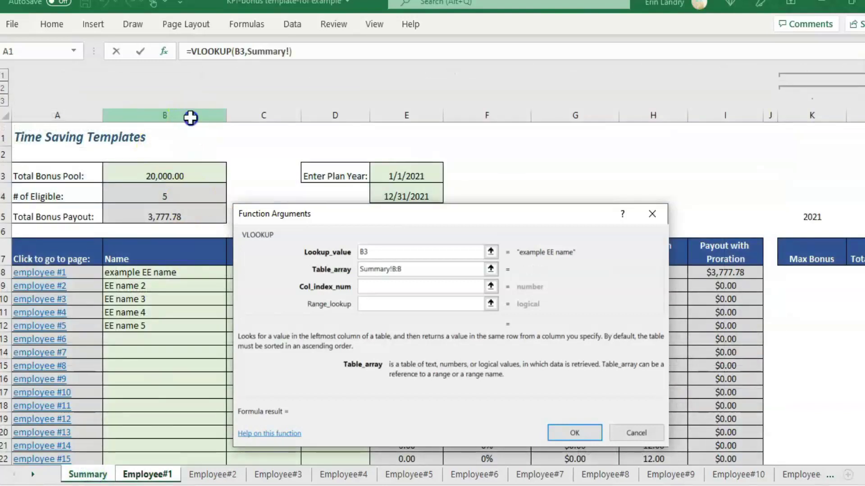
click(190, 115)
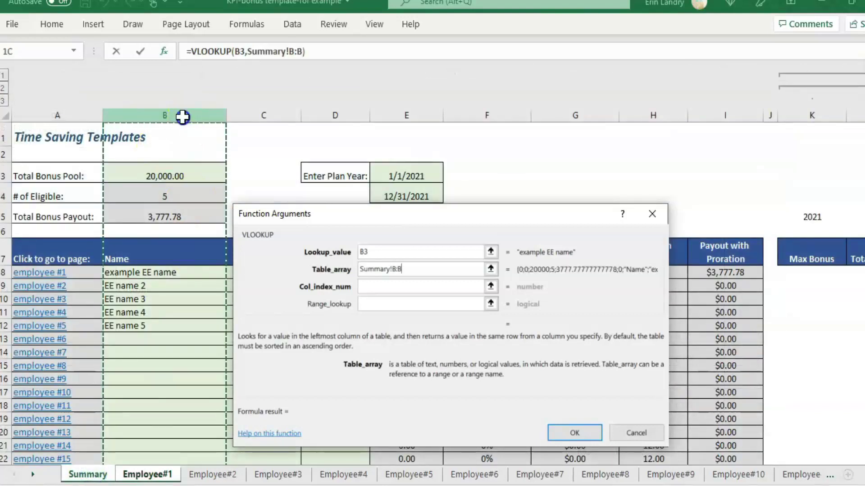
mouse_move(190, 117)
mouse_down()
mouse_move(812, 103)
mouse_move(324, 204)
mouse_move(387, 198)
mouse_move(418, 158)
mouse_up()
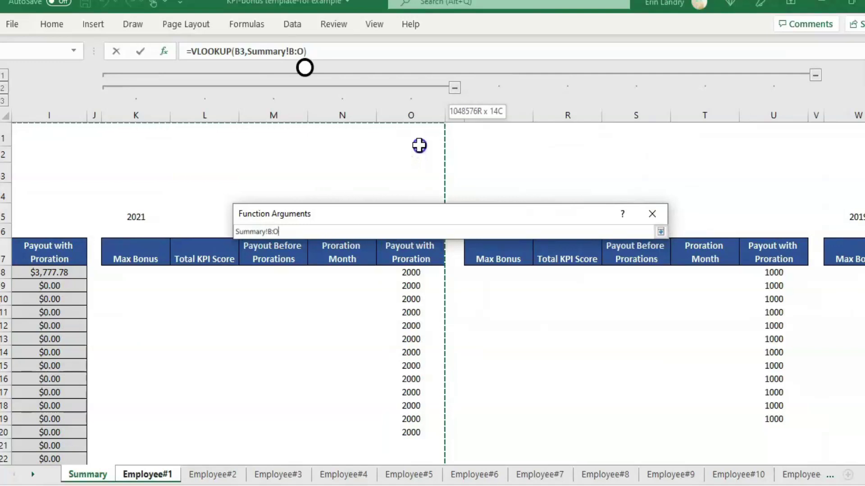
drag(418, 145, 419, 146)
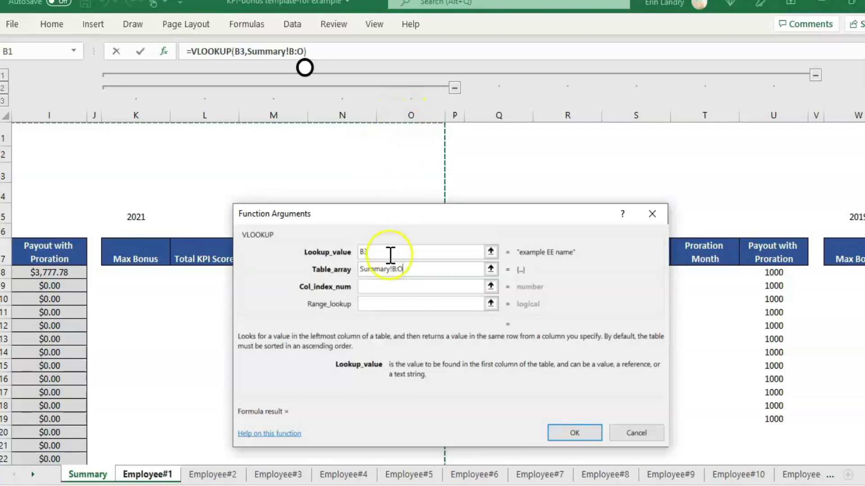
drag(403, 269, 316, 274)
key(BackSpace)
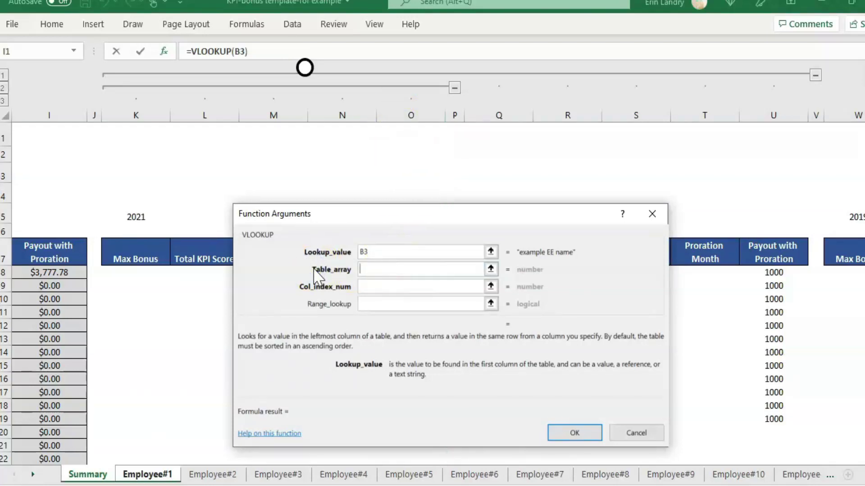
click(137, 165)
key(Left)
key(Left)
key(Left)
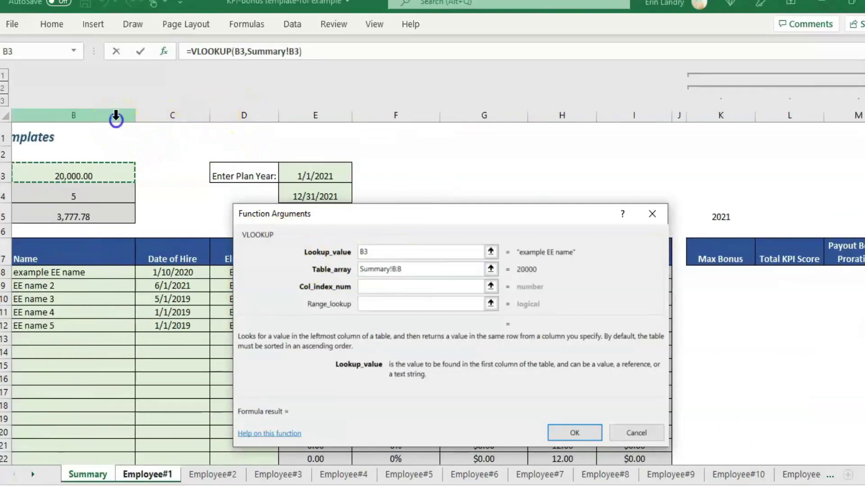
drag(116, 115, 328, 175)
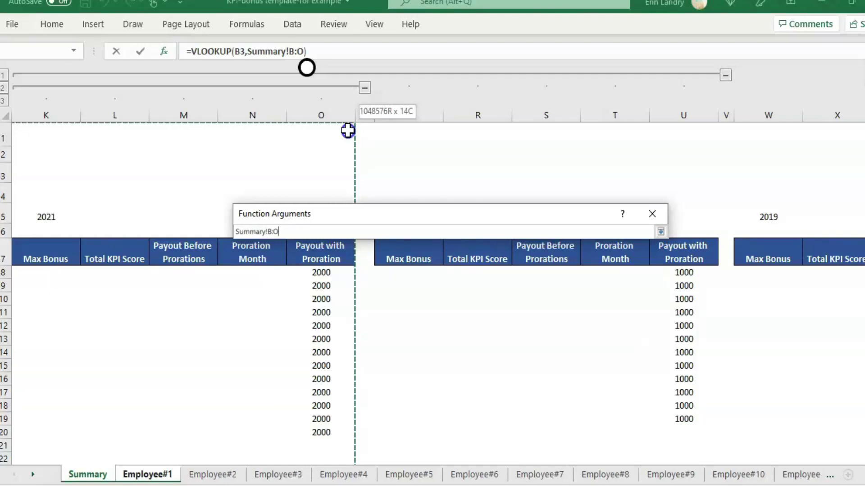
drag(348, 130, 347, 130)
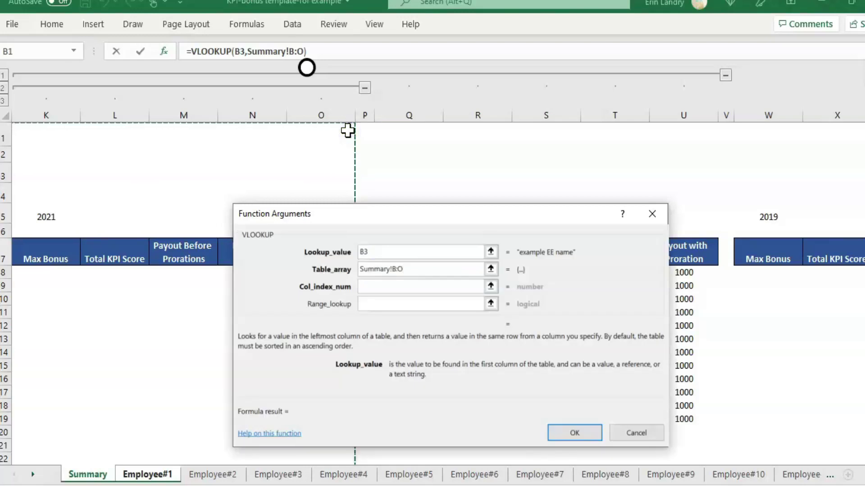
- Set Col_index_num to 14 and Range_lookup to FALSE, then confirm the formula
key(Tab)
text(1)
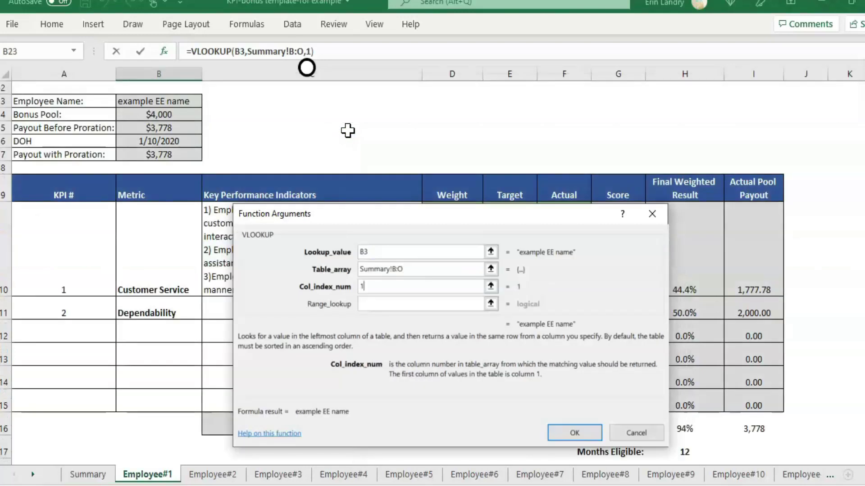
text(4)
key(Tab)
text(false)
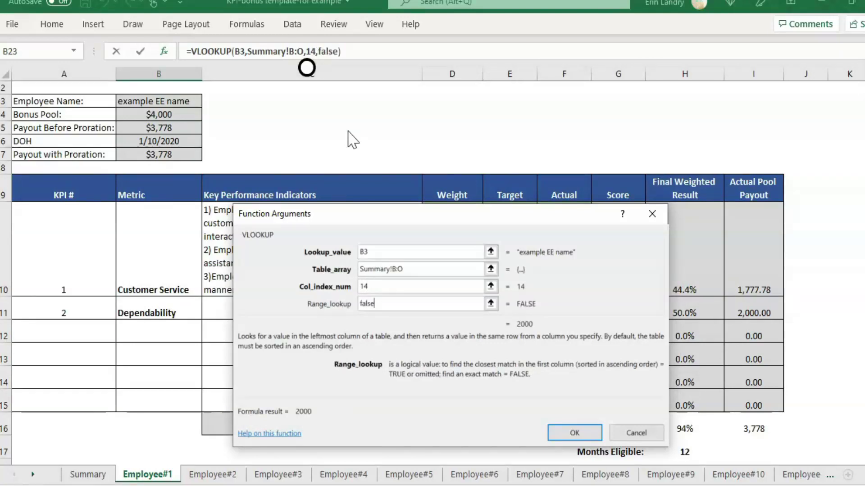
key(Return)
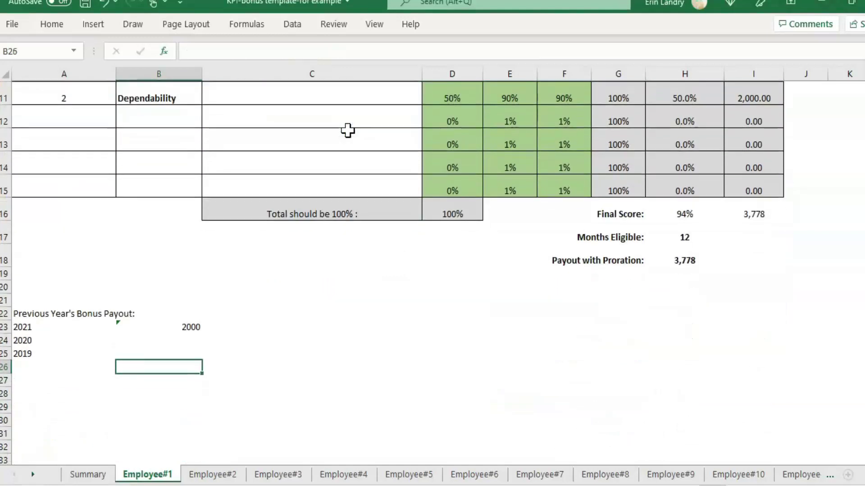
- Check the VLOOKUP formula in B23 by moving around the cell
key(Up)
key(Up)
key(Up)
key(Left)
key(Right)
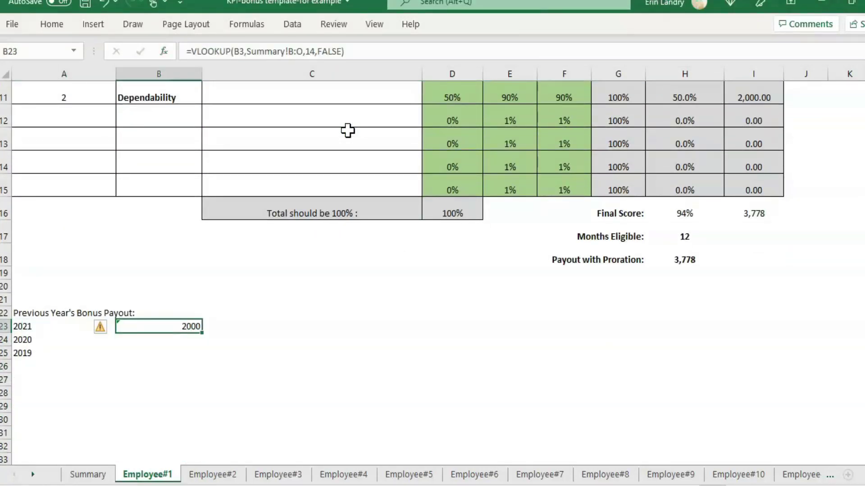
key(Down)
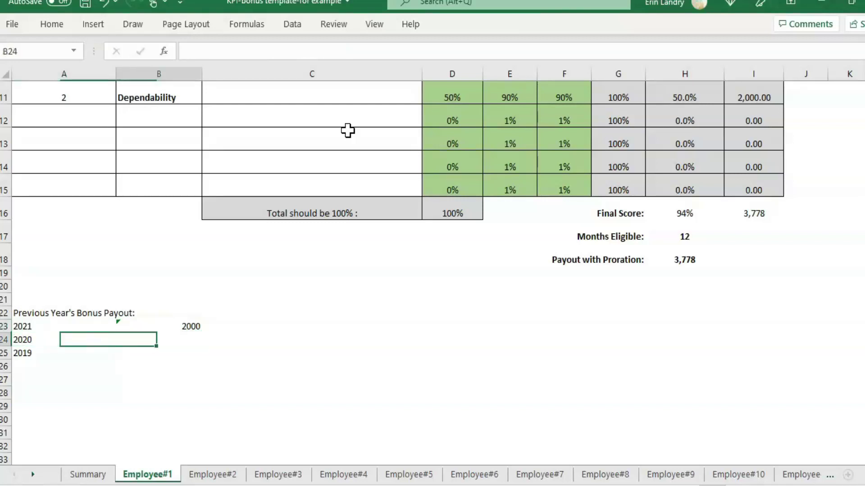
key(Down)
key(Up)
key(Up)
key(Up)
key(Down)
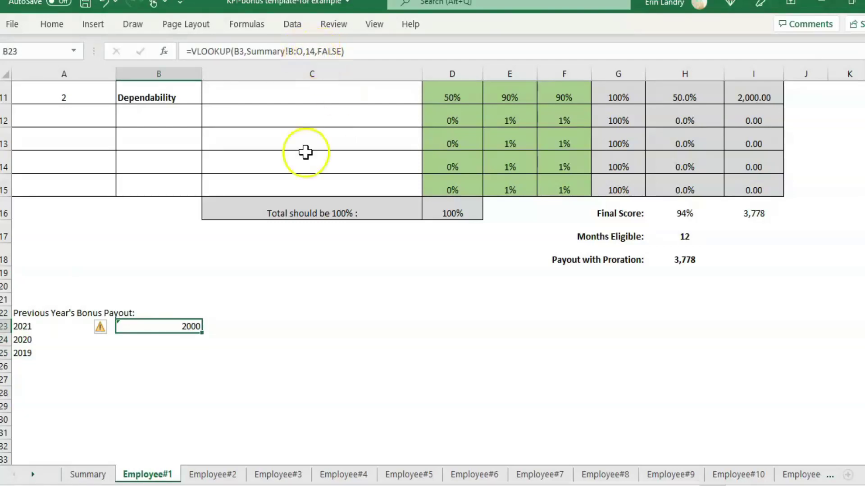
- Click away from the formula cell and jump back to A1 with Ctrl+Home
click(97, 215)
key(Up)
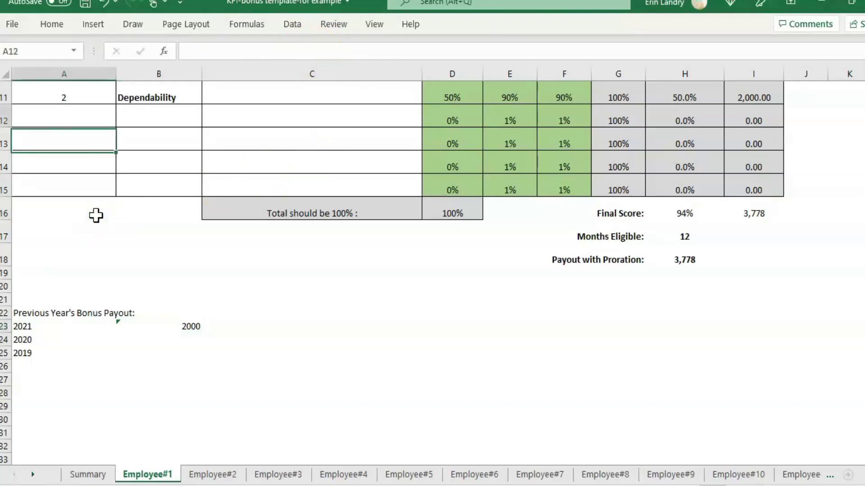
key(ctrl+Home)
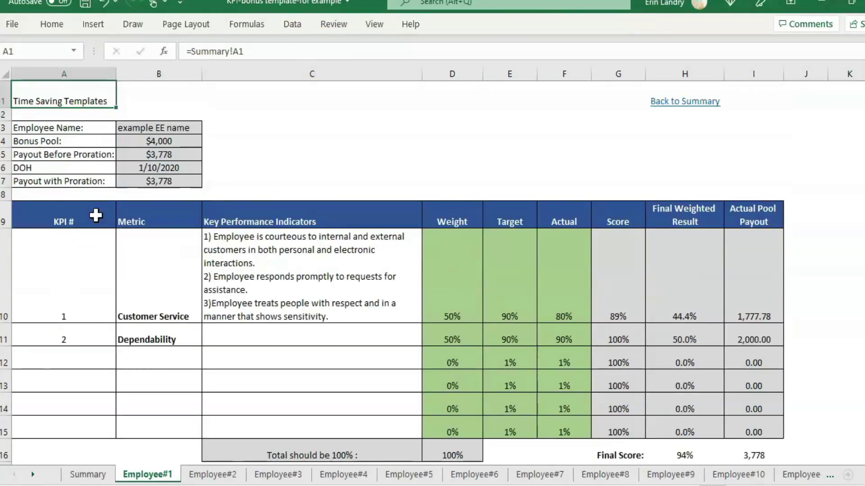
- Go to the Summary sheet and look across its yearly payout tables
click(88, 474)
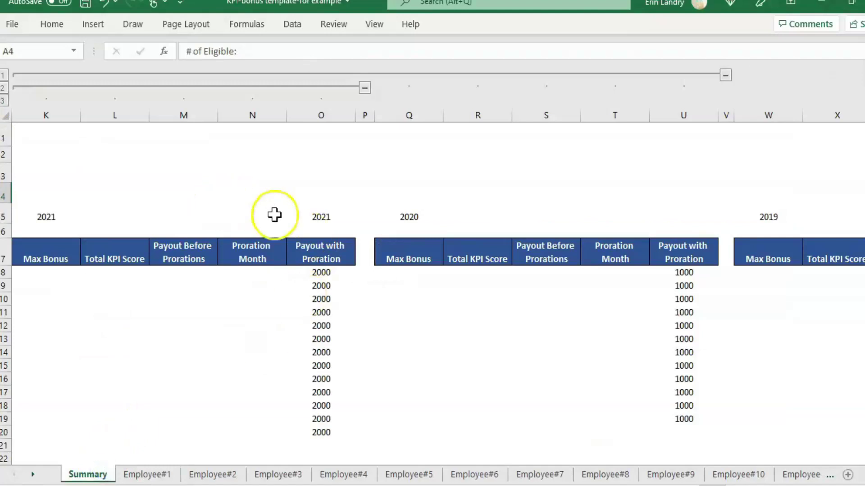
click(347, 227)
key(Right)
key(Right)
key(Right)
key(Right)
key(Right)
key(Right)
key(Right)
key(Left)
key(Home)
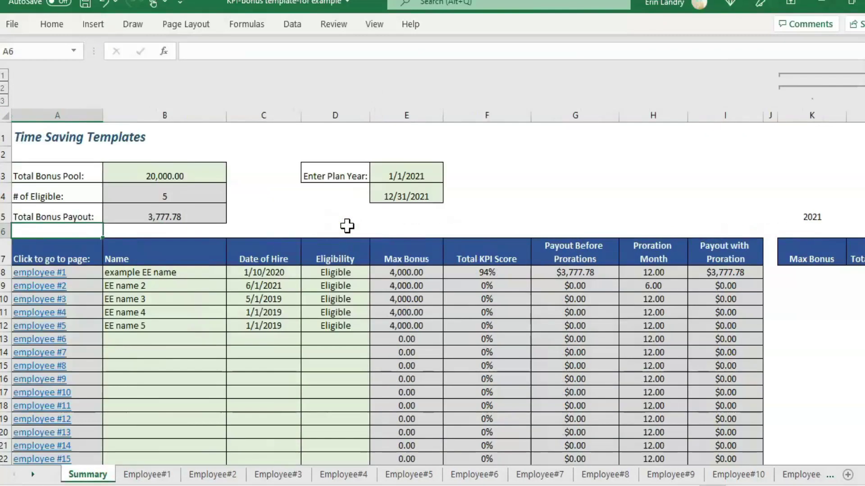
key(Down)
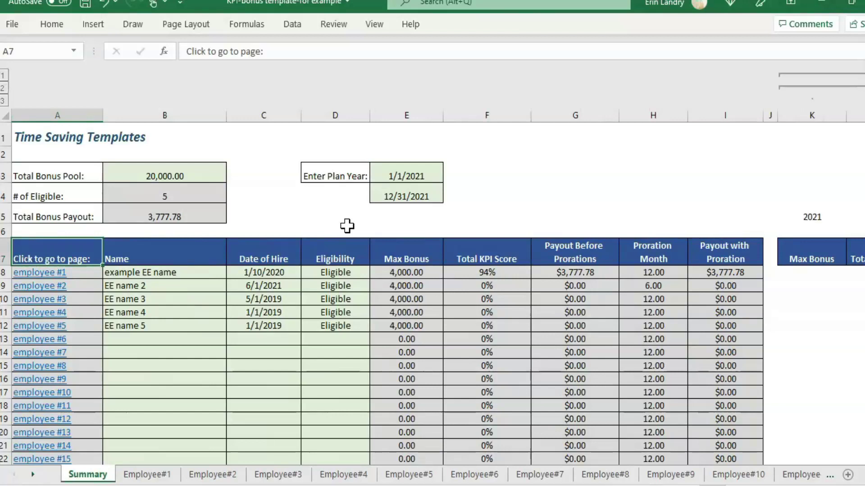
click(738, 175)
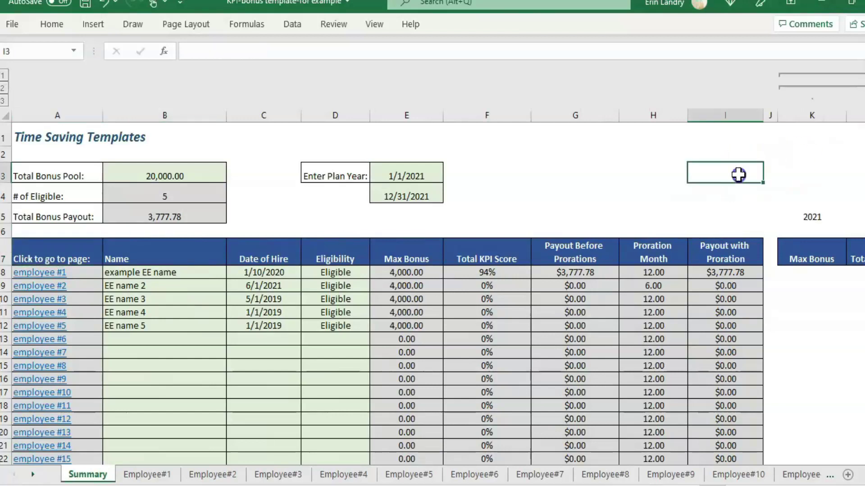
key(Right)
key(Right)
key(Right)
key(Right)
key(Right)
key(Right)
key(Right)
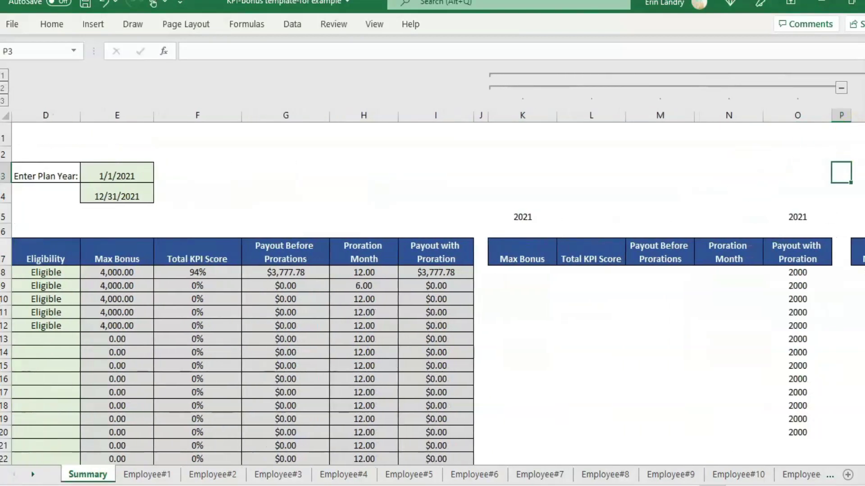
- Collapse the 2021 payout column group and select columns I through Q
click(840, 87)
click(405, 111)
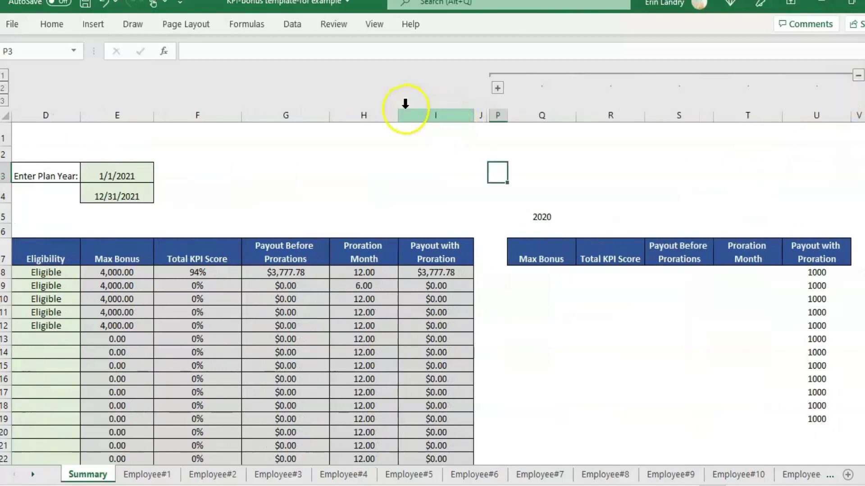
drag(405, 111, 564, 122)
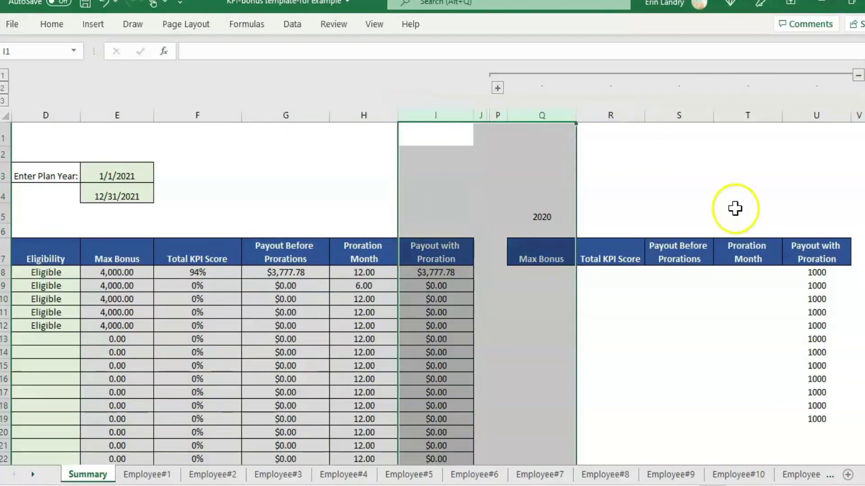
- Return to Employee#1 and review its previous-year payout and KPI rows
click(142, 476)
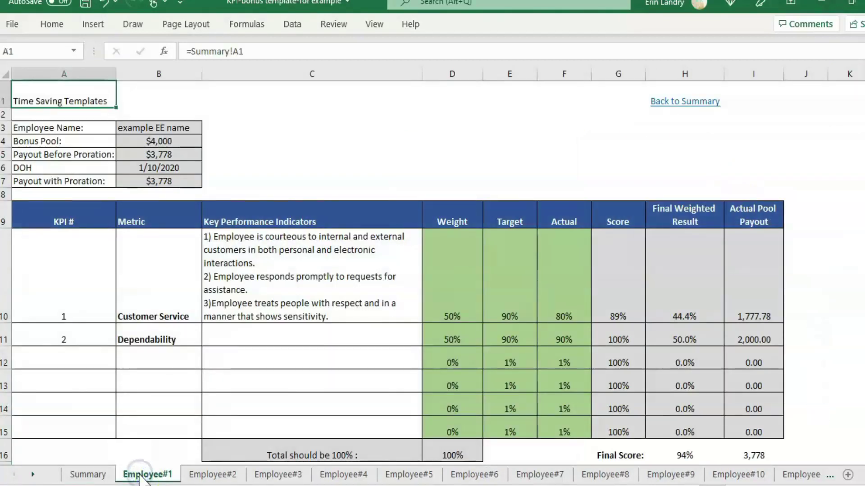
key(Down)
key(Down)
key(Down)
key(Down)
key(Down)
key(Down)
key(Down)
key(Down)
key(Down)
key(Down)
key(Up)
key(Up)
key(Up)
key(Up)
key(Up)
key(Up)
key(Up)
key(Up)
key(Up)
key(Up)
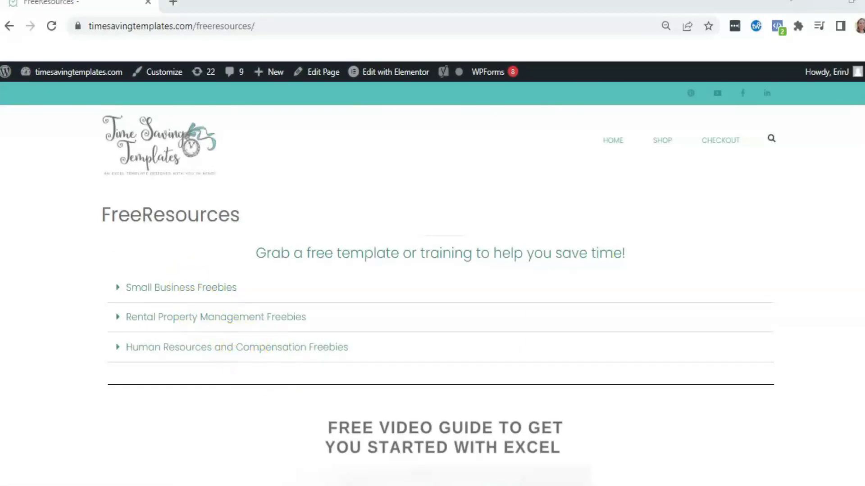
scroll(433, 270, down, 4)
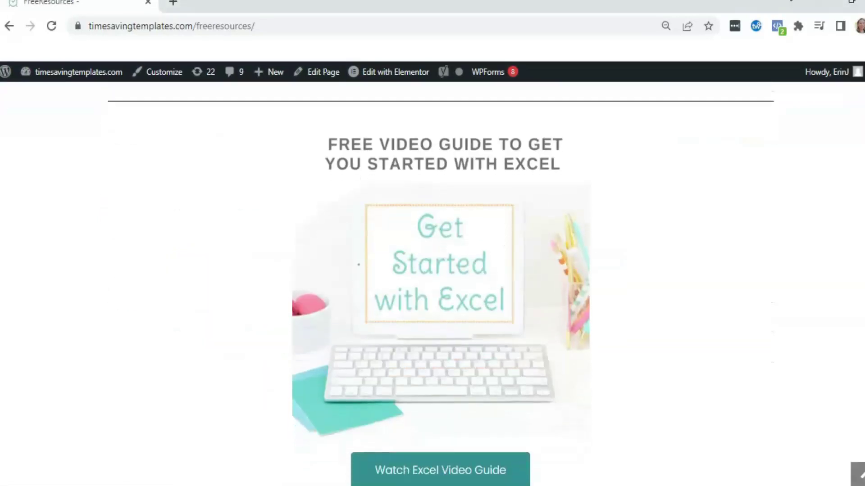
scroll(432, 270, down, 1)
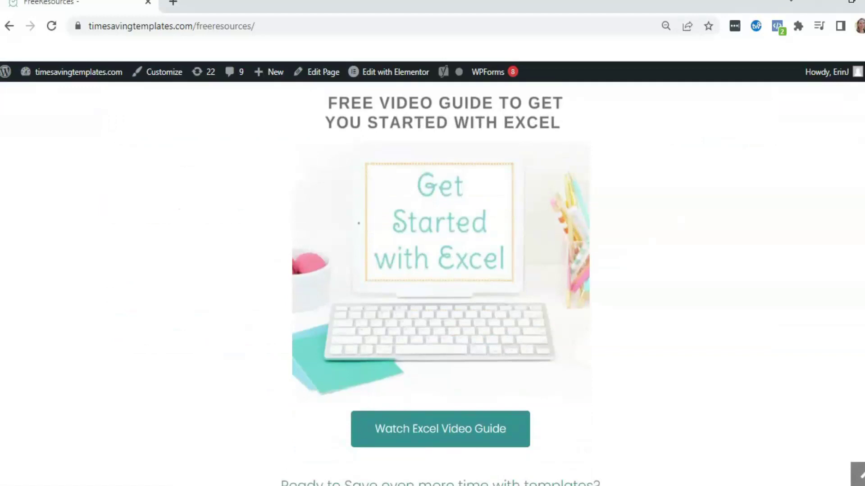
scroll(432, 271, down, 5)
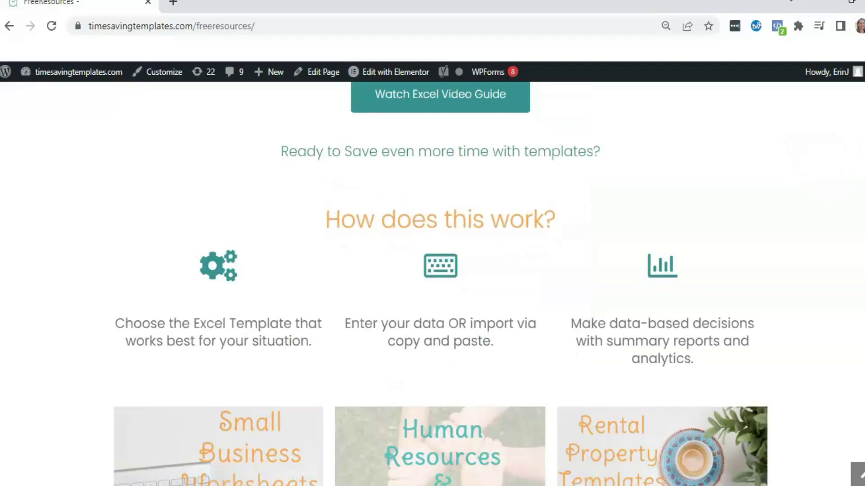
scroll(441, 284, up, 1)
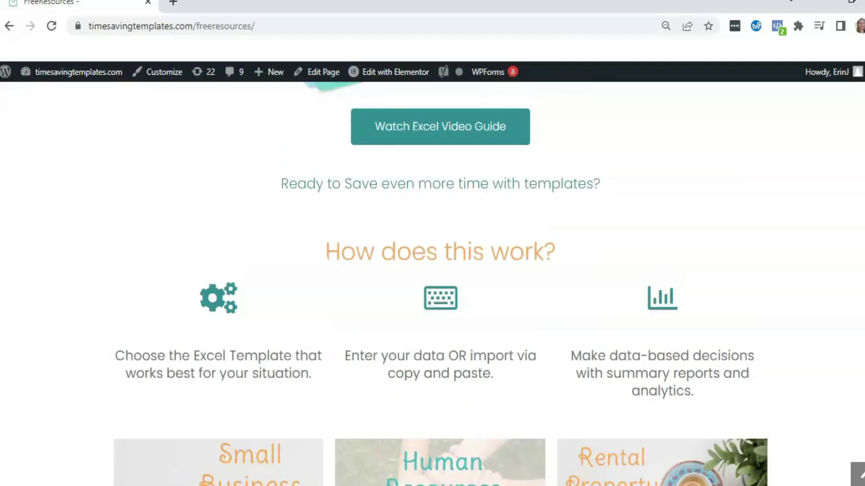
scroll(441, 284, down, 1)
scroll(574, 169, up, 6)
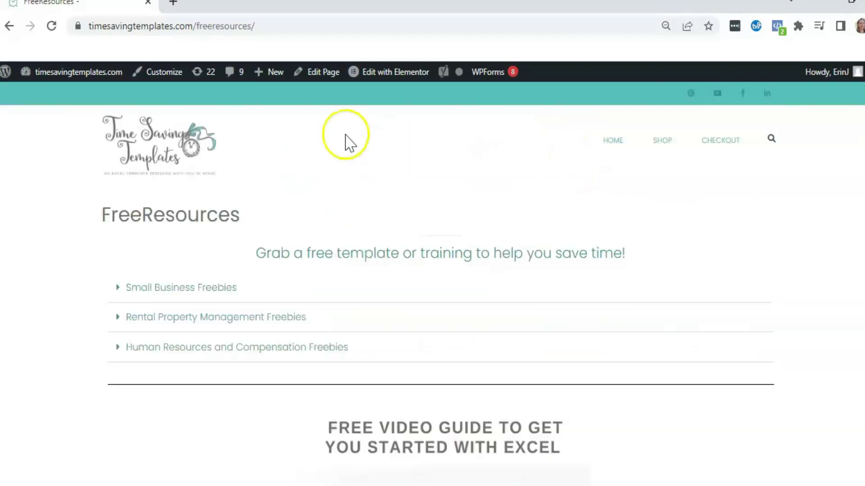
mouse_move(661, 140)
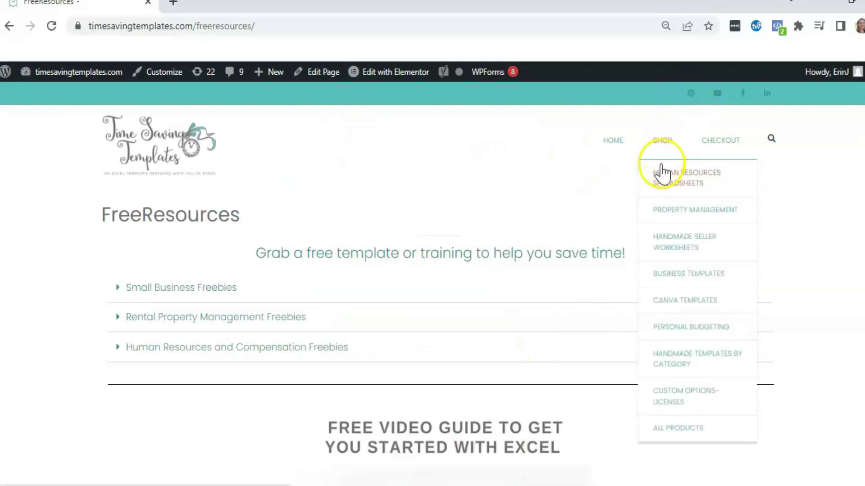
click(674, 145)
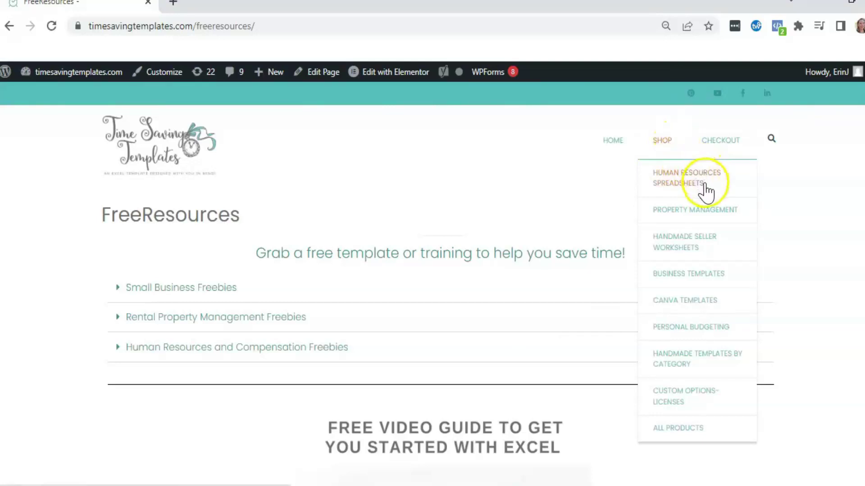